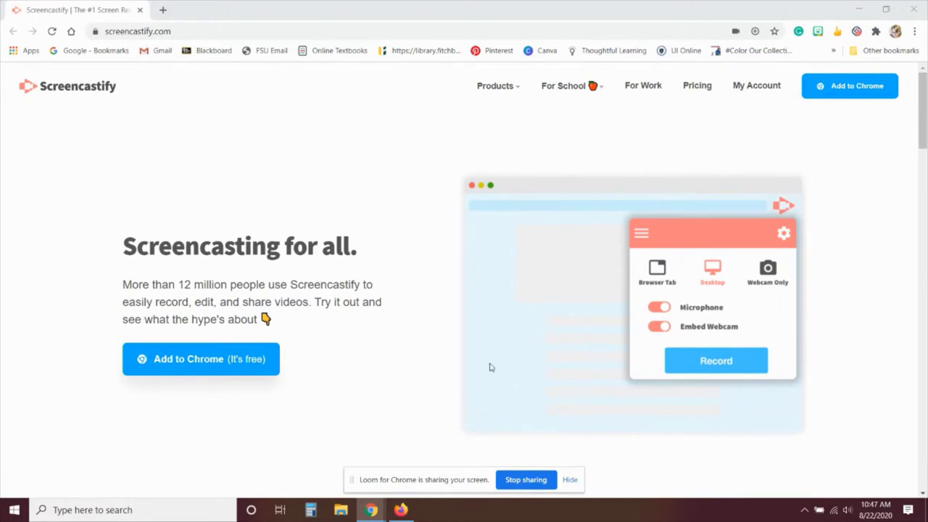
Step: Add the Screencastify – Screen Video Recorder extension to Chrome from the Web Store and dismiss the confirmation
{"action": "left_click", "coordinate": [193, 358]}
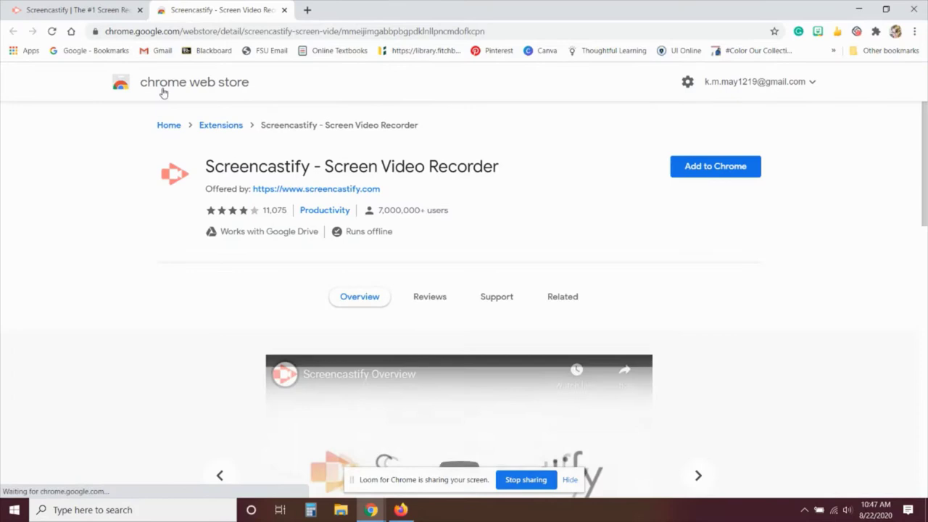
{"action": "left_click", "coordinate": [728, 171]}
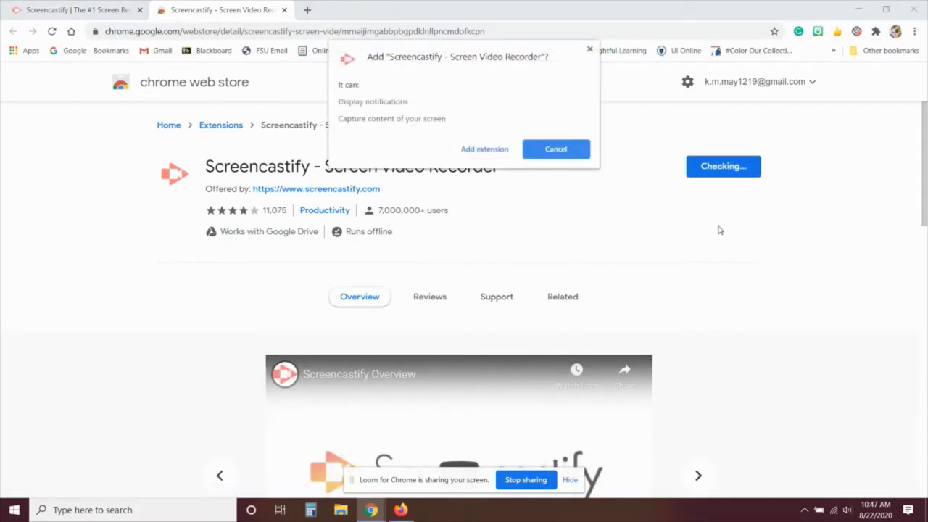
{"action": "left_click", "coordinate": [487, 149]}
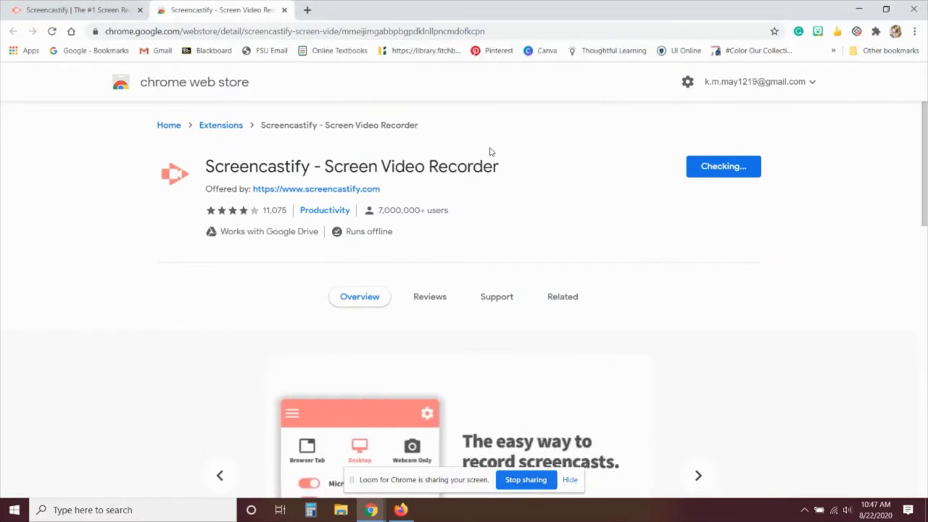
{"action": "left_click", "coordinate": [855, 49]}
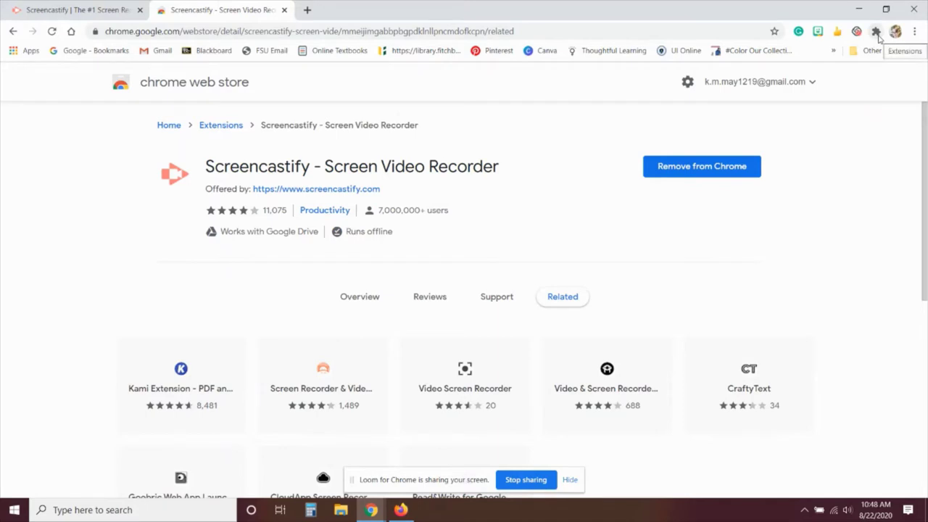
Step: Pin Screencastify to the Chrome toolbar and launch its setup from the toolbar icon
{"action": "left_click", "coordinate": [876, 32]}
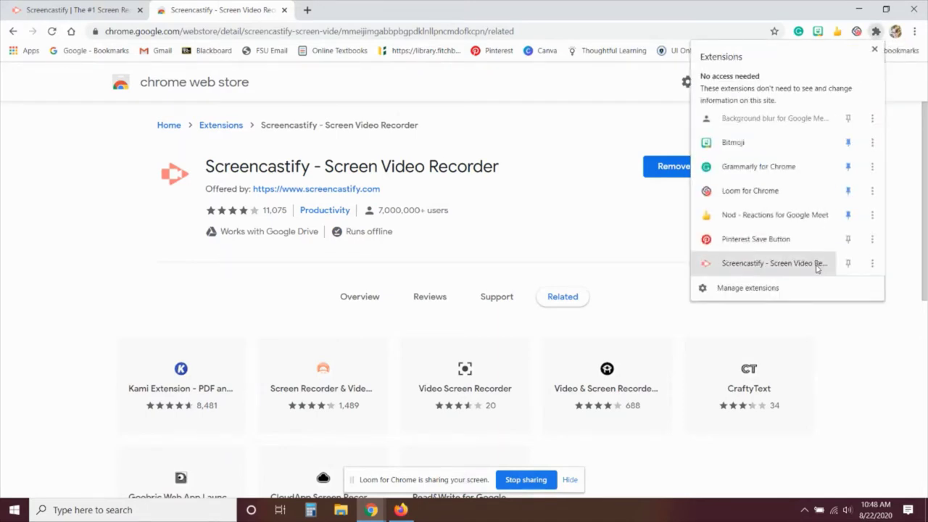
{"action": "left_click", "coordinate": [848, 264]}
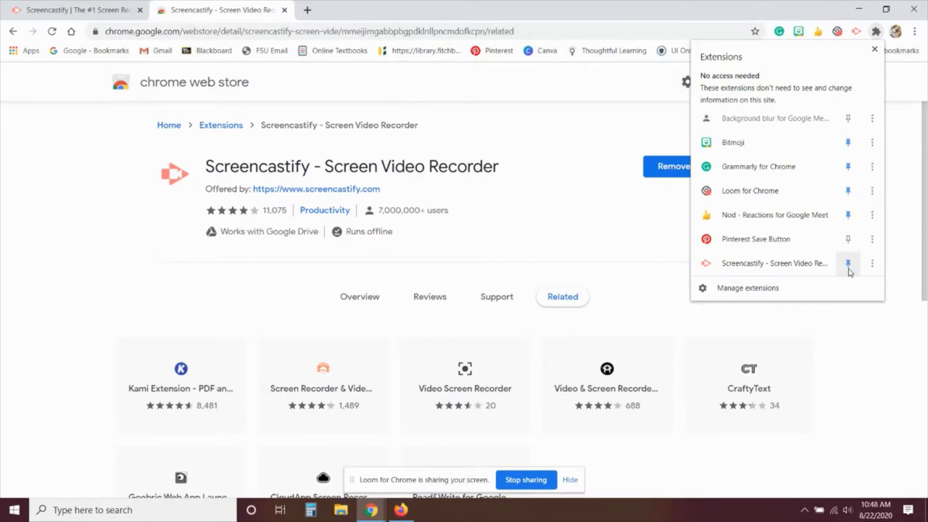
{"action": "left_click", "coordinate": [802, 353]}
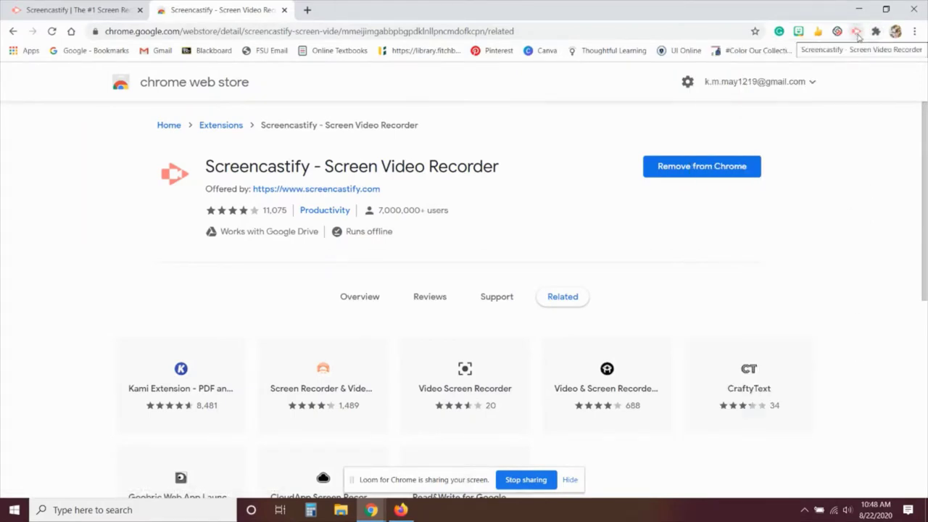
{"action": "left_click", "coordinate": [856, 35]}
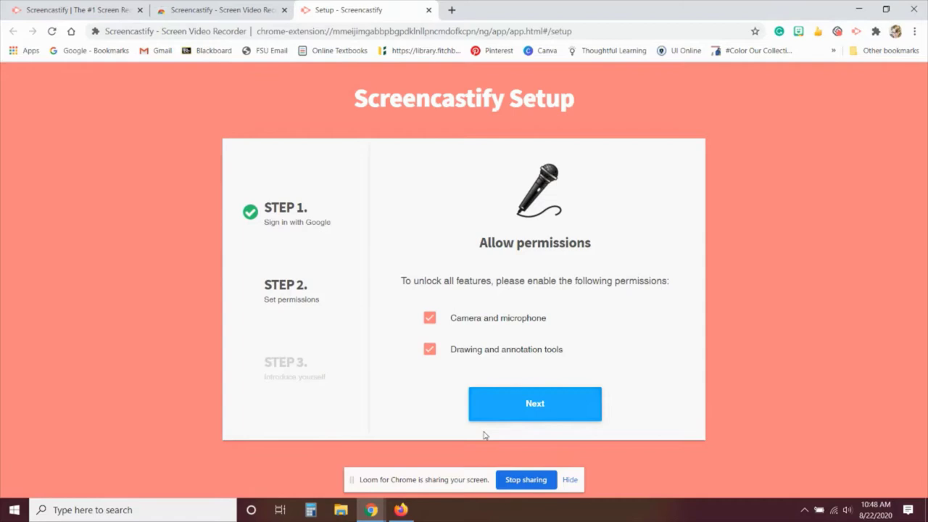
Step: Continue past the camera, microphone and drawing permissions and grant Chrome's extra permissions
{"action": "left_click", "coordinate": [493, 408]}
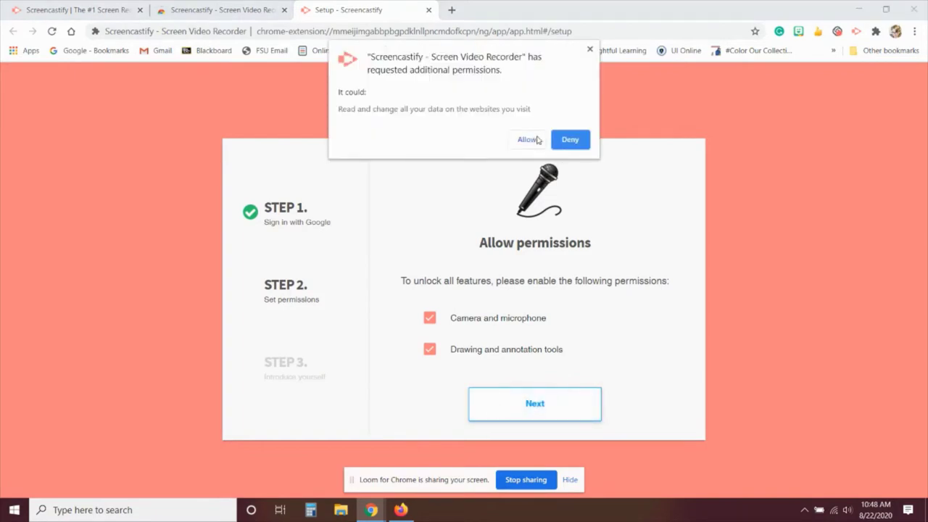
{"action": "left_click", "coordinate": [528, 139]}
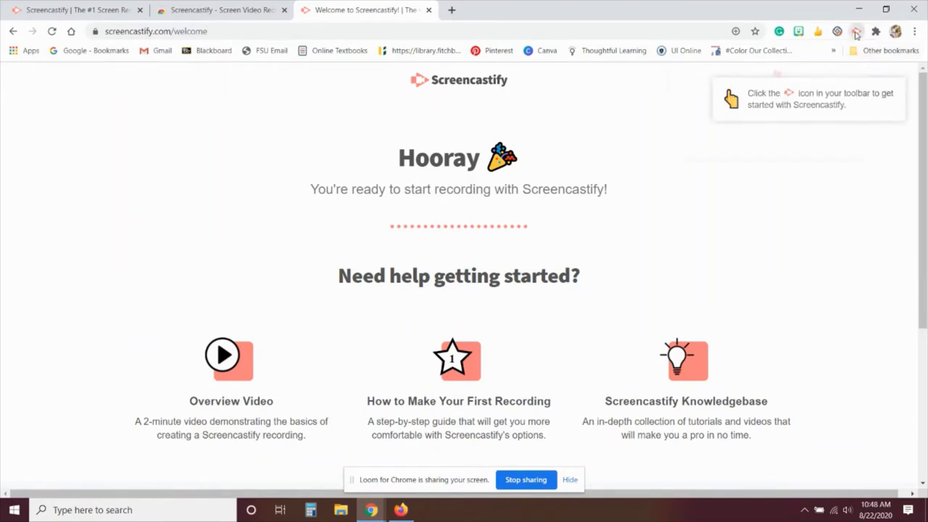
Step: Start a Browser Tab recording with the embedded HD WebCam and the Default microphone
{"action": "left_click", "coordinate": [856, 32]}
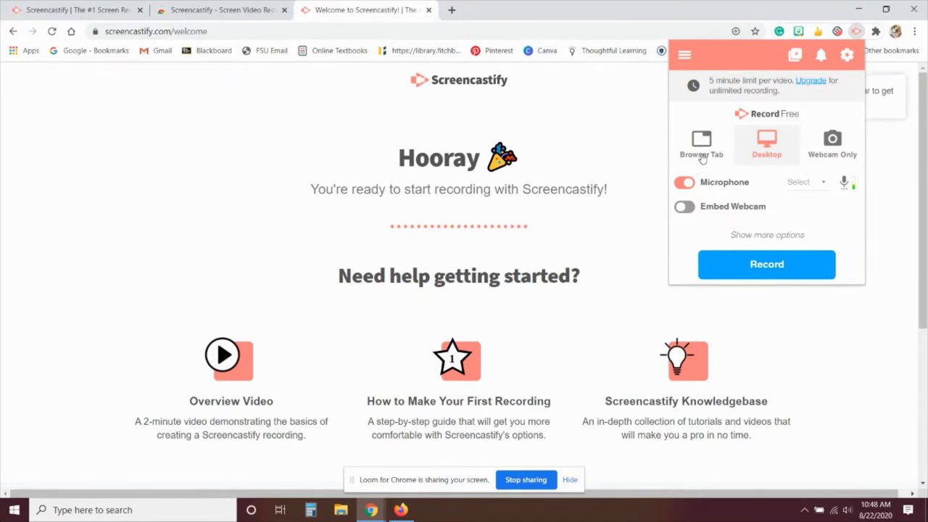
{"action": "left_click", "coordinate": [780, 146]}
{"action": "left_click", "coordinate": [823, 147]}
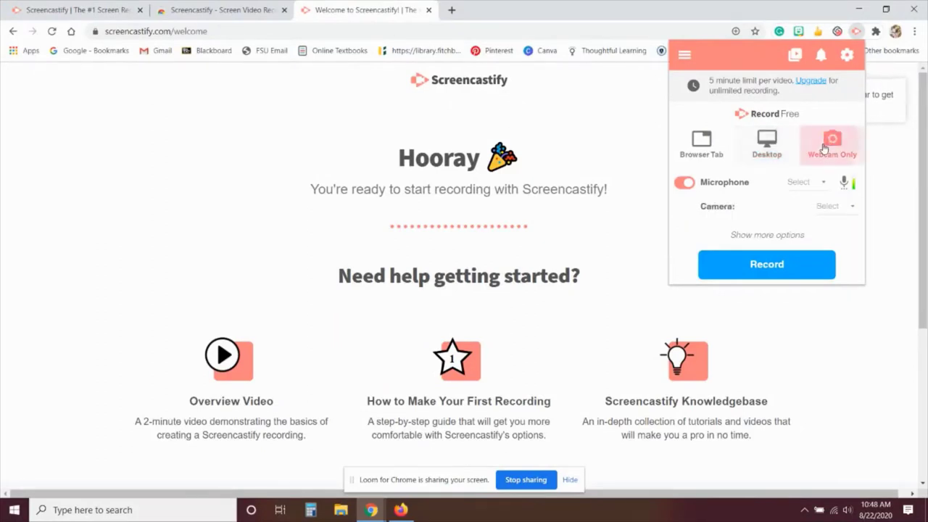
{"action": "left_click", "coordinate": [706, 140]}
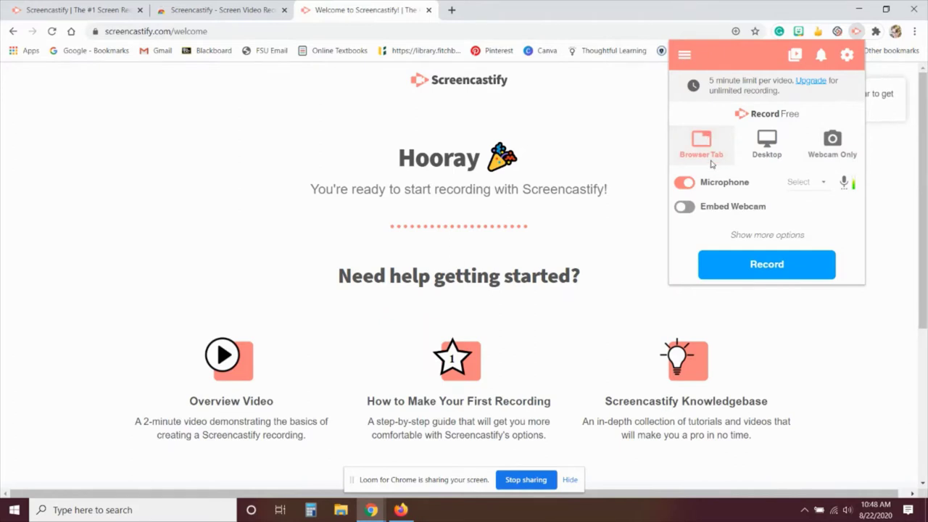
{"action": "left_click", "coordinate": [688, 208]}
{"action": "left_click", "coordinate": [828, 210]}
{"action": "left_click", "coordinate": [807, 206]}
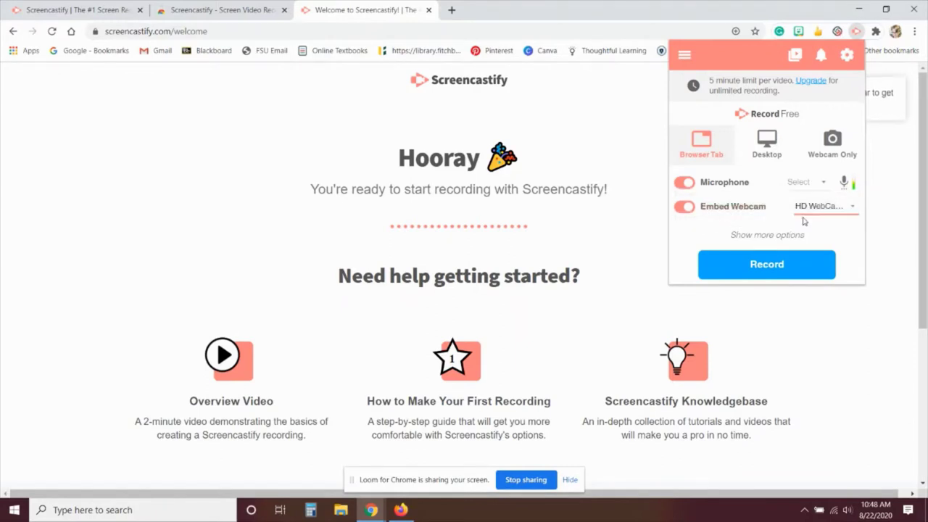
{"action": "left_click", "coordinate": [810, 189]}
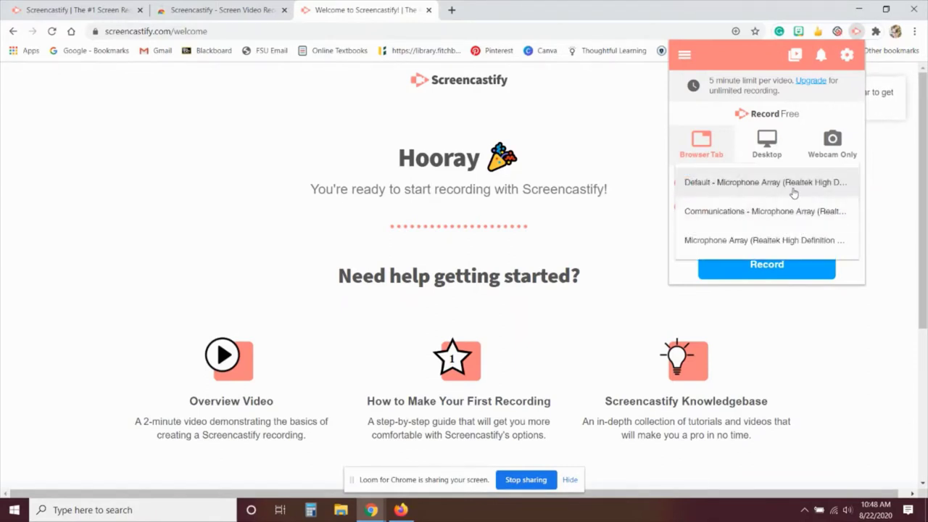
{"action": "left_click", "coordinate": [793, 189]}
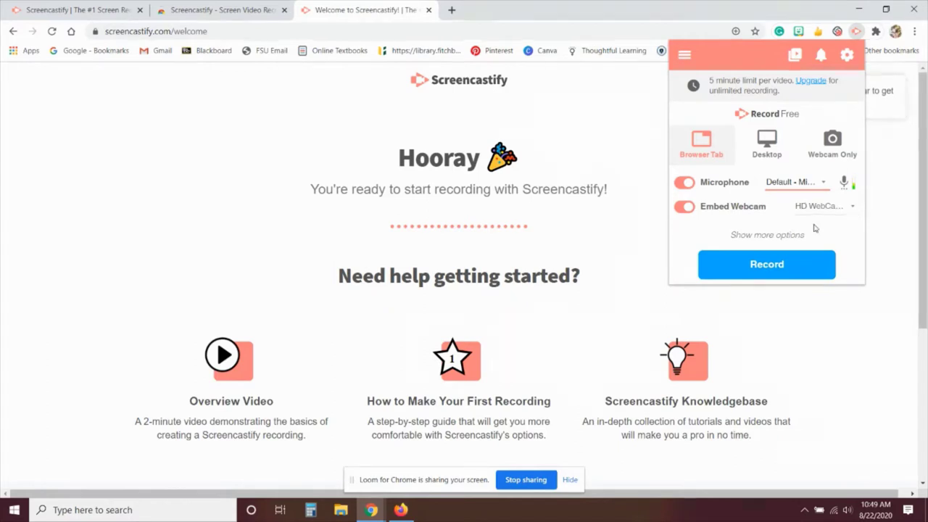
{"action": "left_click", "coordinate": [726, 268]}
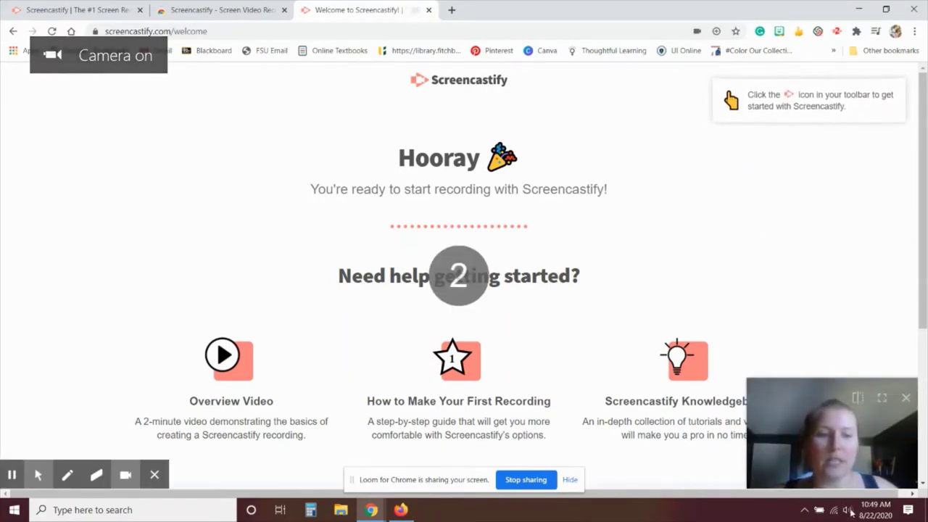
Step: Move the webcam bubble to the top-left corner and pause the recording
{"action": "left_click_drag", "start_coordinate": [797, 428], "coordinate": [68, 115]}
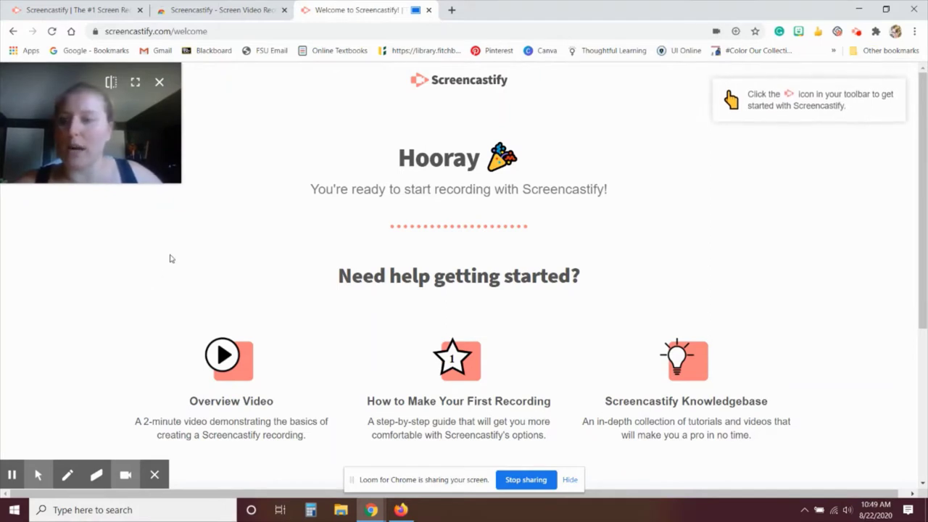
{"action": "mouse_move", "coordinate": [37, 474]}
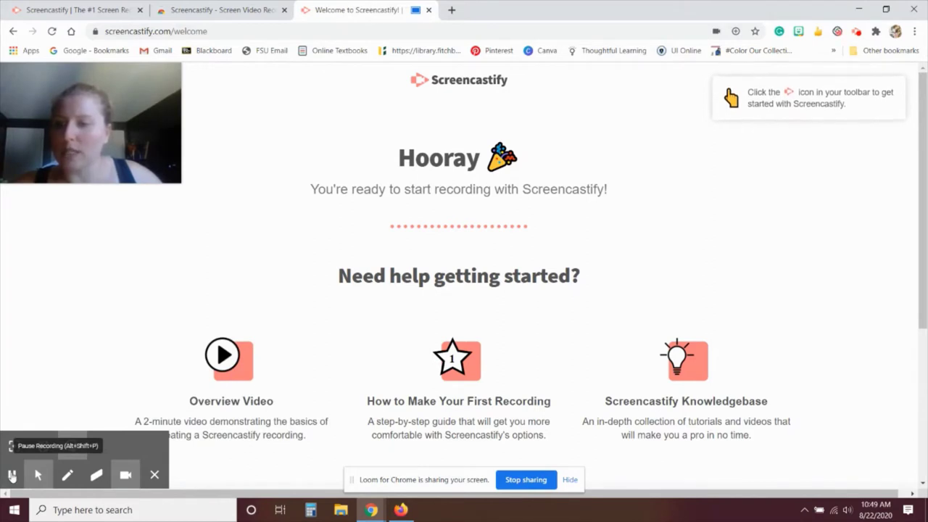
{"action": "left_click", "coordinate": [12, 475]}
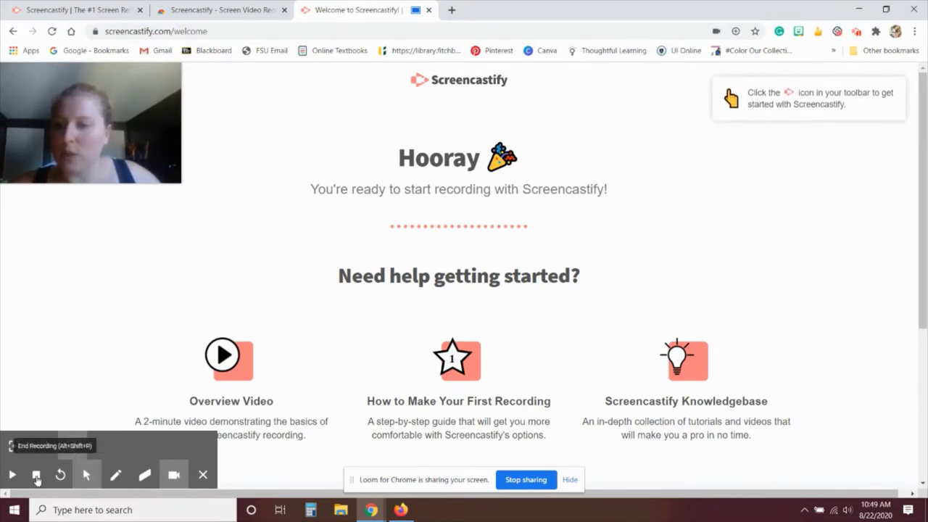
Step: Underline Hooray and draw a blue freehand mark with the pen, then resume and pause again
{"action": "left_click", "coordinate": [115, 481]}
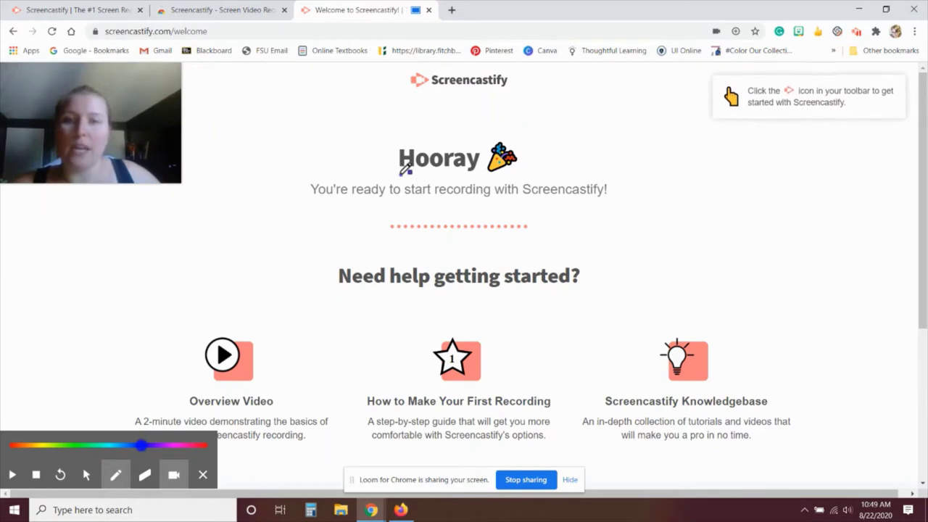
{"action": "left_click_drag", "start_coordinate": [399, 174], "coordinate": [540, 172]}
{"action": "mouse_move", "coordinate": [839, 183]}
{"action": "left_mouse_down"}
{"action": "mouse_move", "coordinate": [766, 202]}
{"action": "mouse_move", "coordinate": [861, 279]}
{"action": "mouse_move", "coordinate": [786, 160]}
{"action": "mouse_move", "coordinate": [719, 233]}
{"action": "left_mouse_up"}
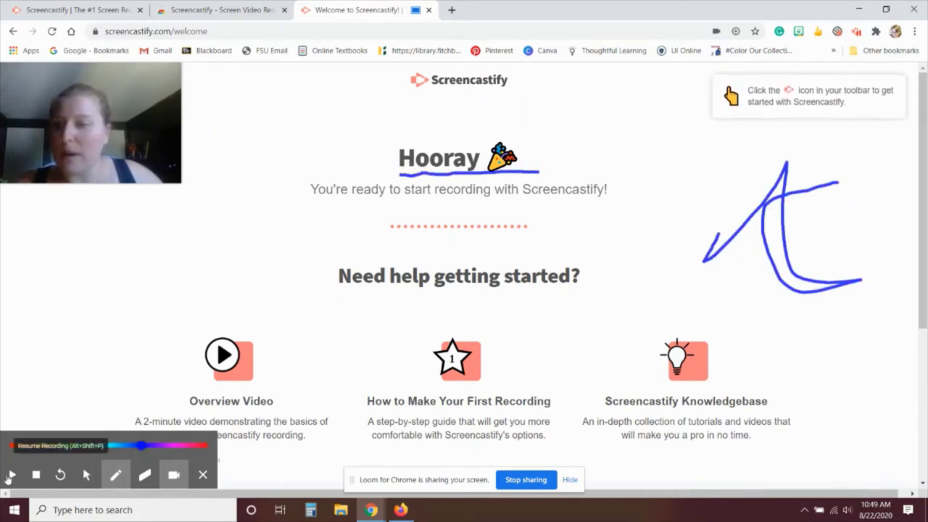
{"action": "left_click", "coordinate": [12, 476]}
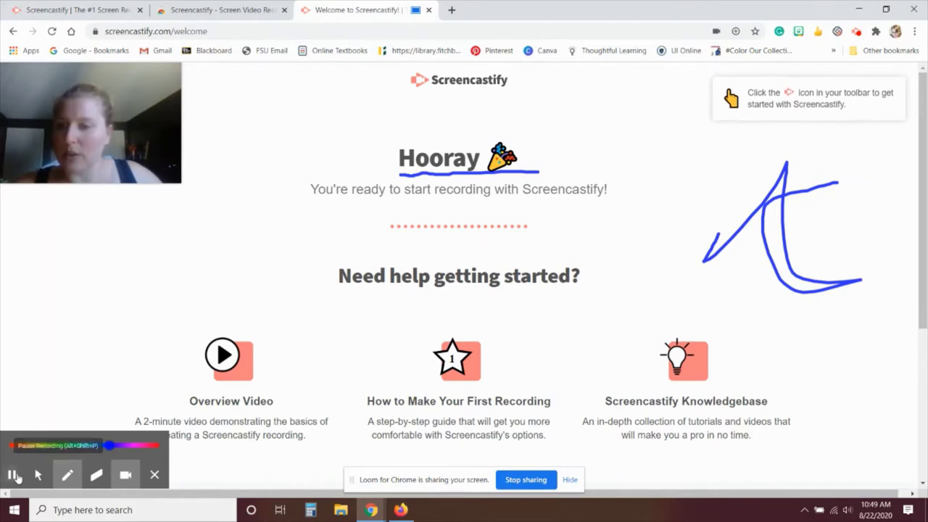
{"action": "left_click", "coordinate": [14, 475]}
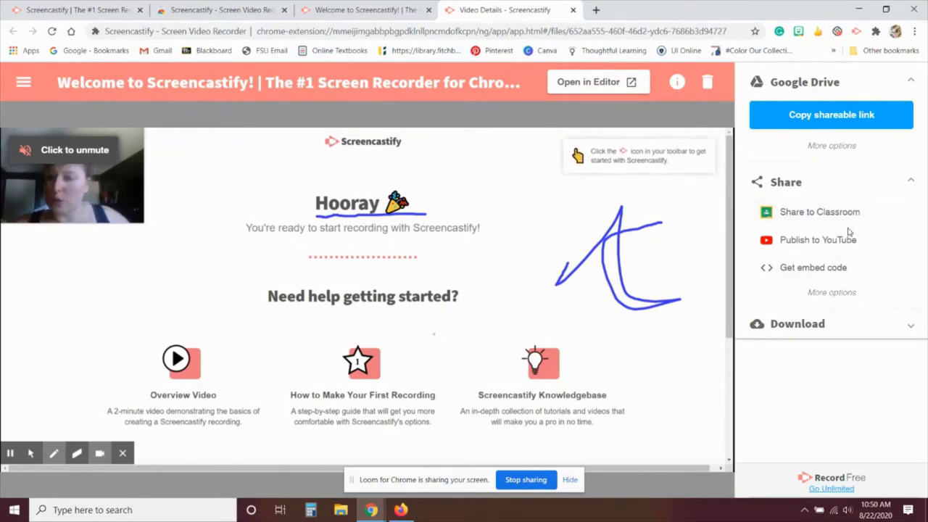
Step: Expand the Download section in the right panel to show the export options
{"action": "left_click", "coordinate": [826, 324]}
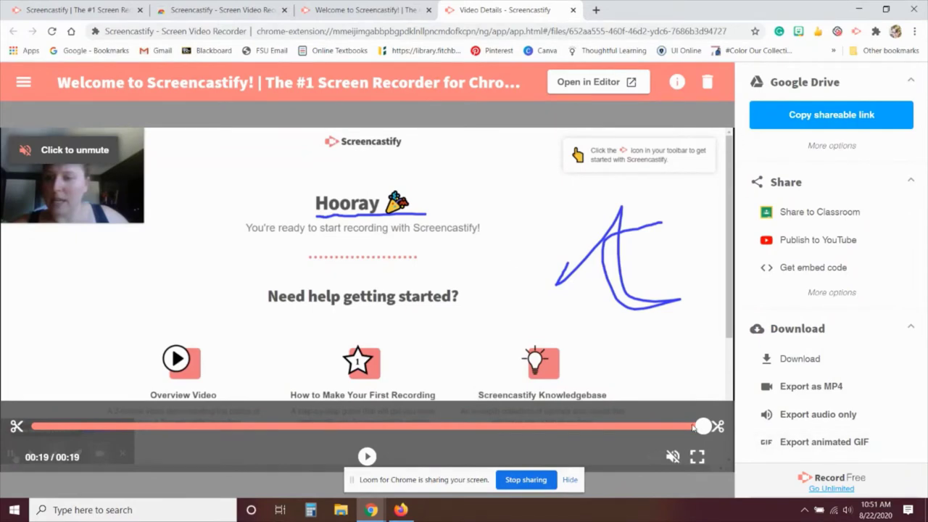
Step: Scrub the playhead back to 00:00, then enter trim mode and cancel without trimming
{"action": "left_click_drag", "start_coordinate": [707, 427], "coordinate": [682, 428]}
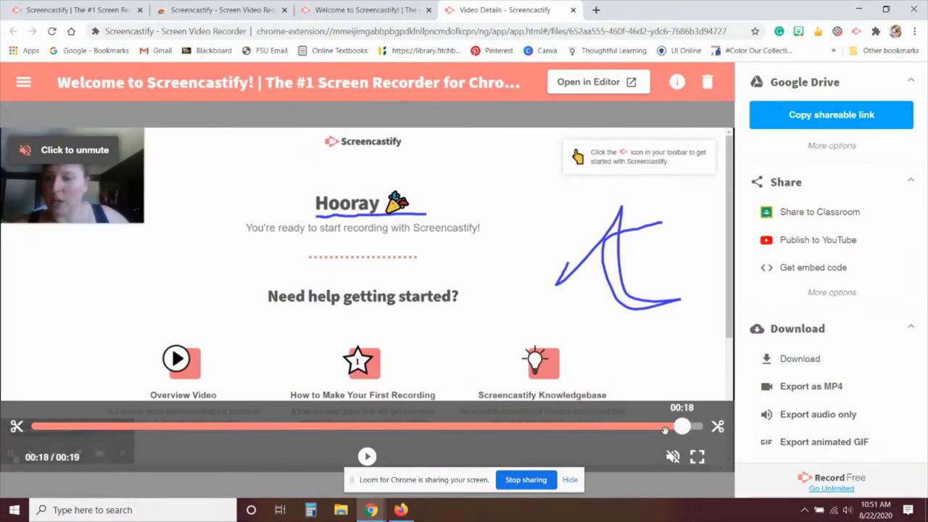
{"action": "left_click_drag", "start_coordinate": [30, 428], "coordinate": [65, 427]}
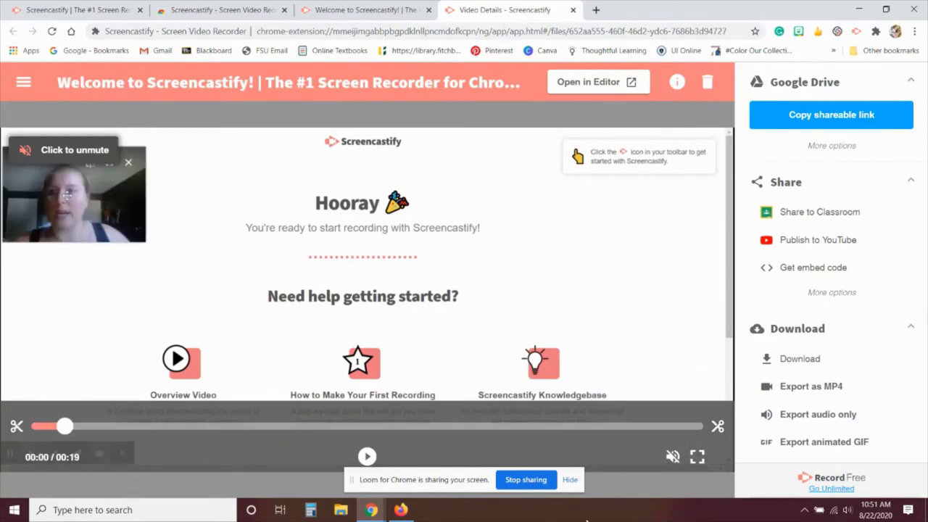
{"action": "left_click", "coordinate": [15, 426]}
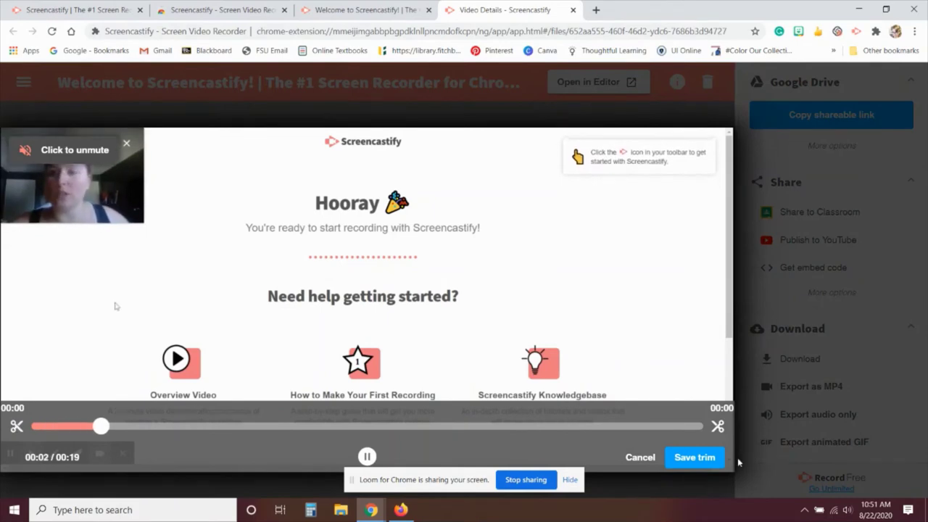
{"action": "left_click", "coordinate": [642, 457]}
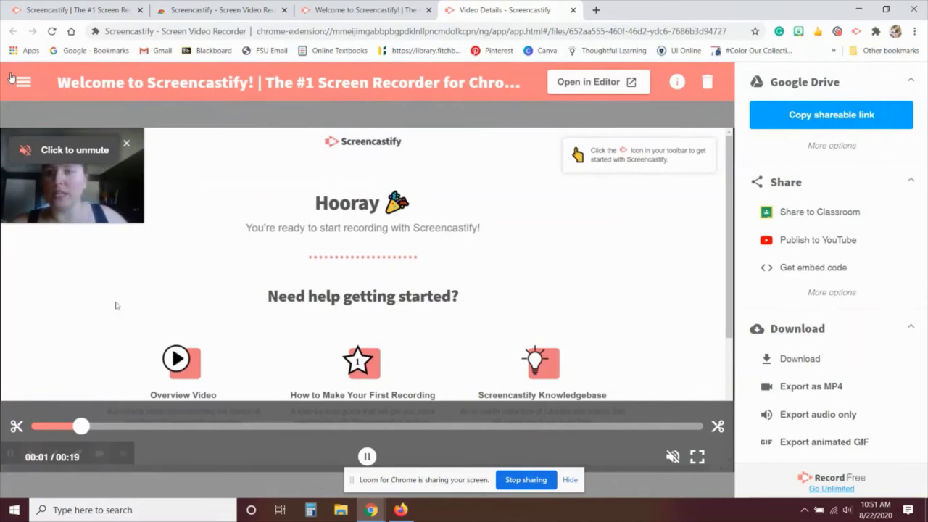
Step: Open the 'Untitled: Aug 22, 2020 10:29 AM' video from My Recordings
{"action": "left_click", "coordinate": [22, 90]}
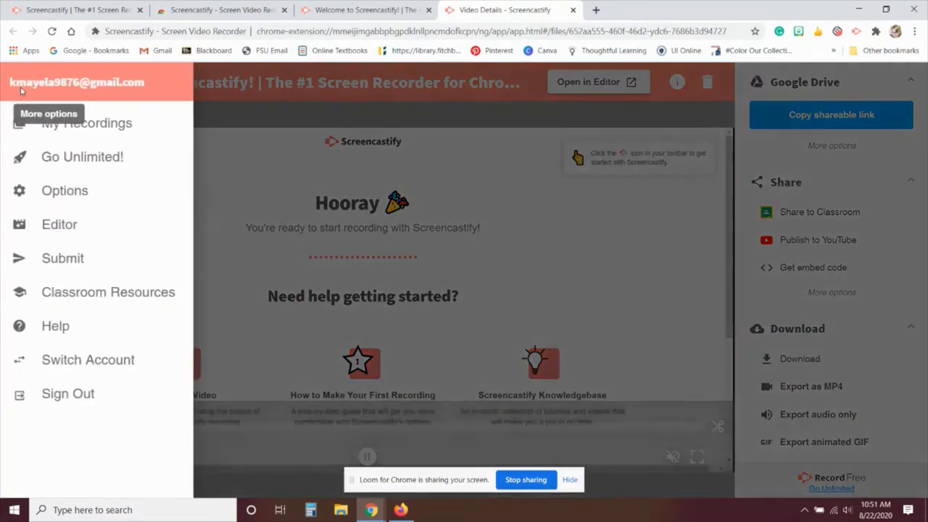
{"action": "left_click", "coordinate": [114, 121]}
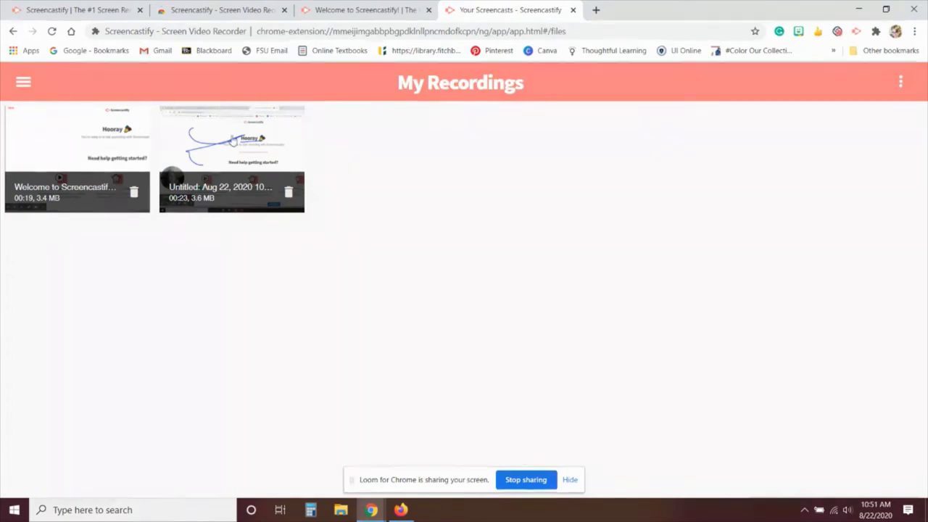
{"action": "left_click", "coordinate": [219, 143]}
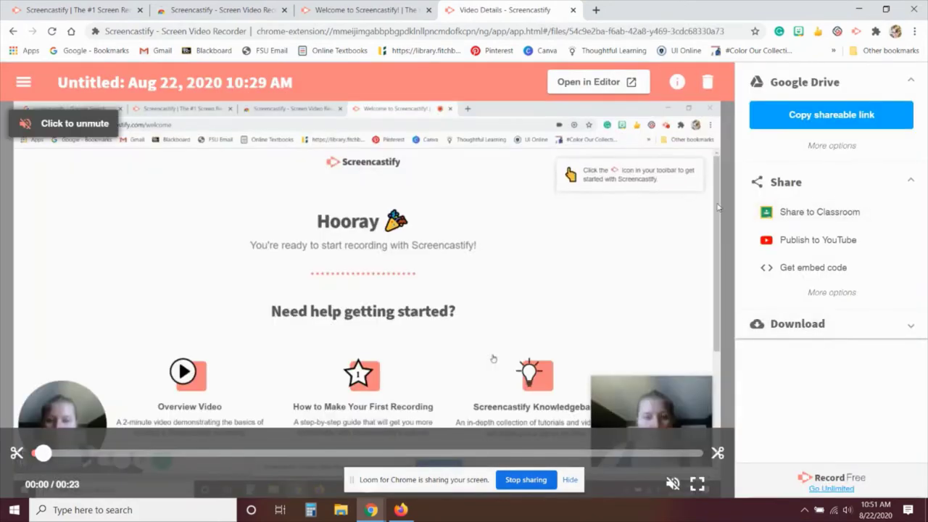
Step: In Screencastify Options, go to Keyboard Shortcuts and choose Configure recording shortcuts
{"action": "left_click", "coordinate": [23, 82]}
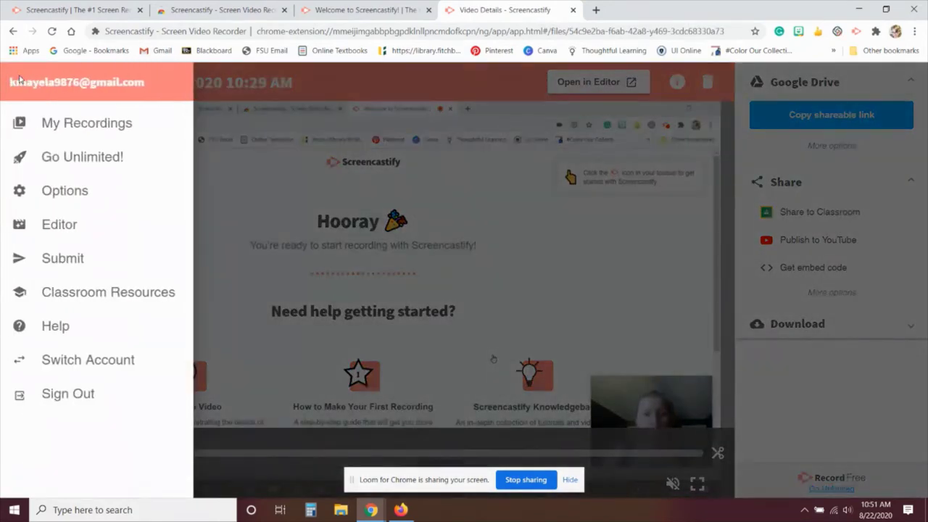
{"action": "left_click", "coordinate": [117, 183]}
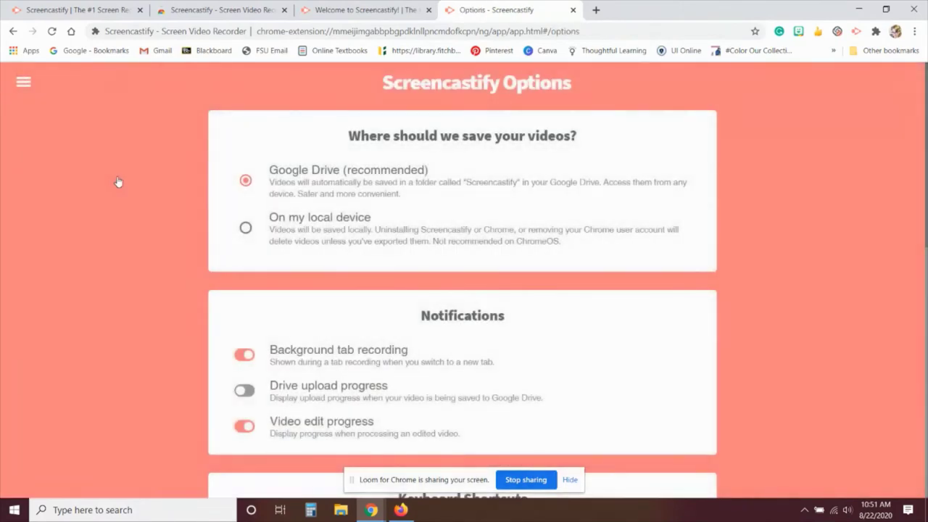
{"action": "scroll", "coordinate": [769, 362], "scroll_direction": "down", "scroll_amount": 3}
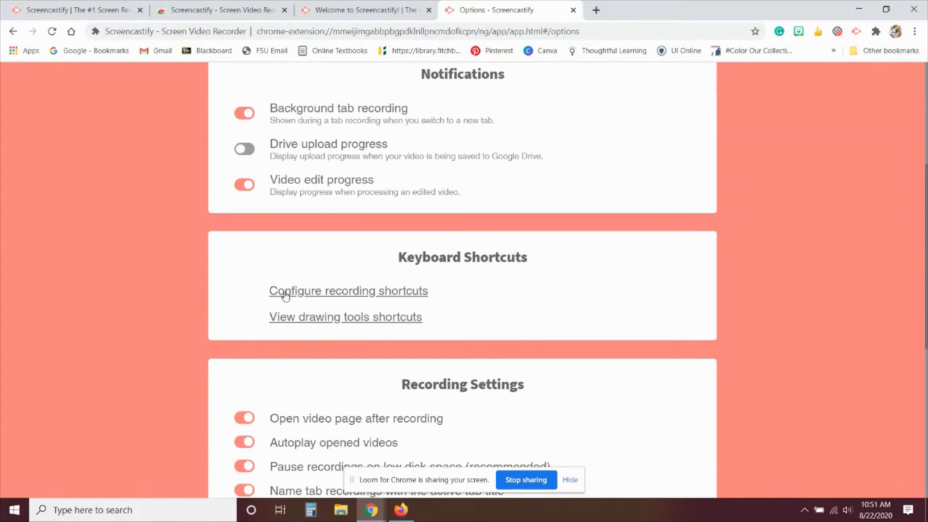
{"action": "left_click", "coordinate": [285, 293]}
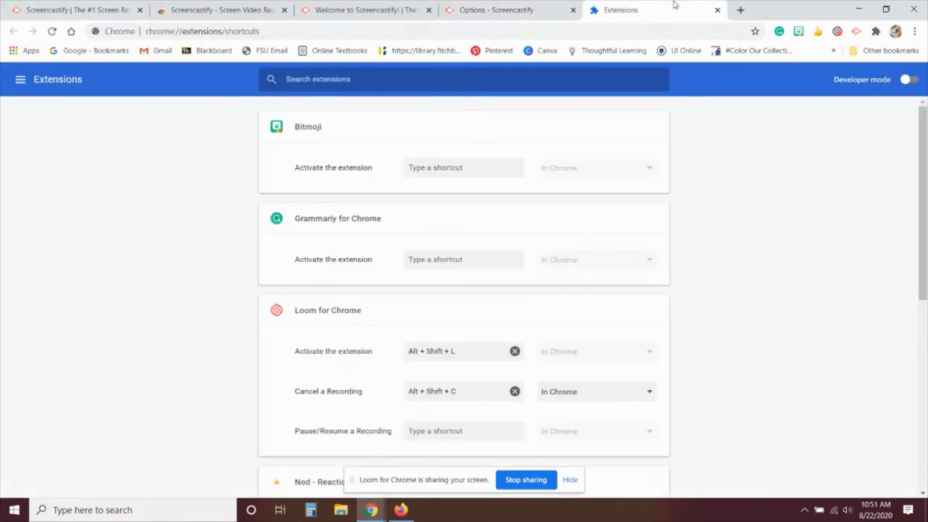
Step: Close the Chrome extension shortcuts tab
{"action": "left_click", "coordinate": [717, 10]}
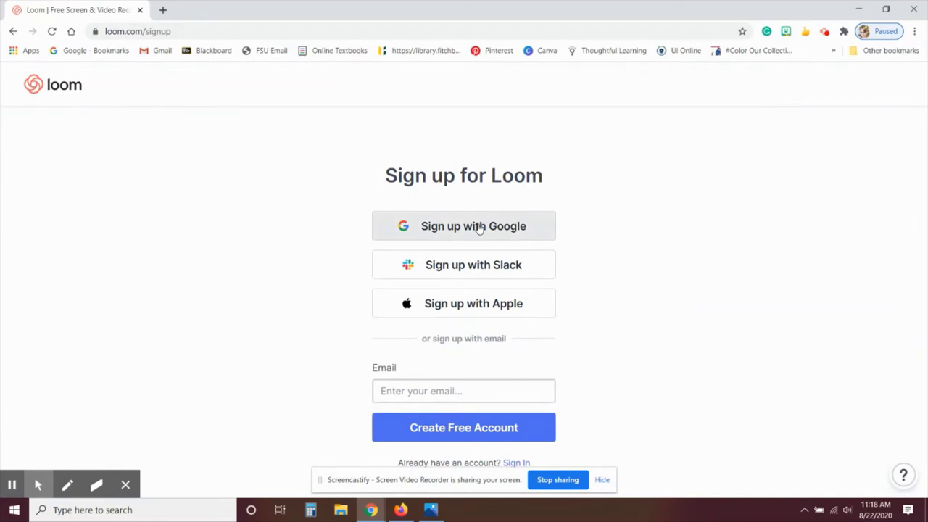
Step: Sign up for Loom with Google, entering the account e-mail and accepting the terms
{"action": "left_click", "coordinate": [479, 228]}
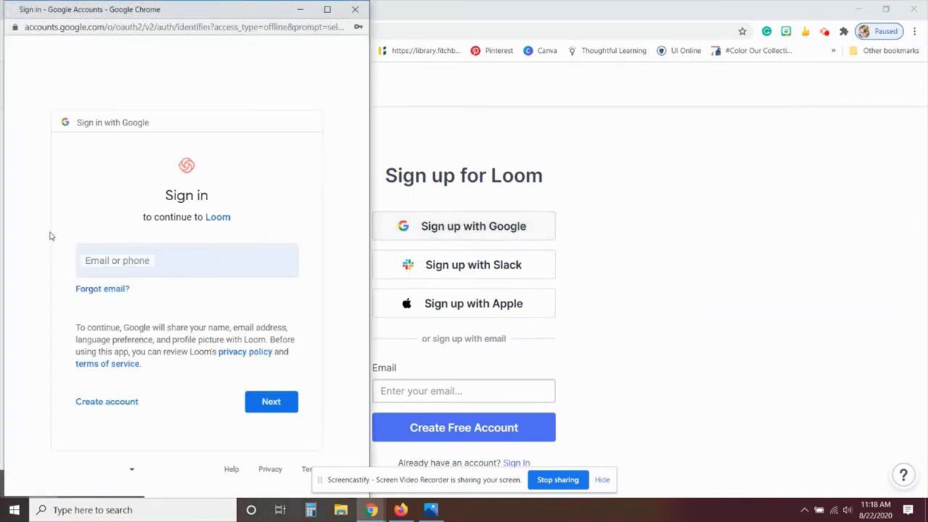
{"action": "double_click", "coordinate": [186, 274]}
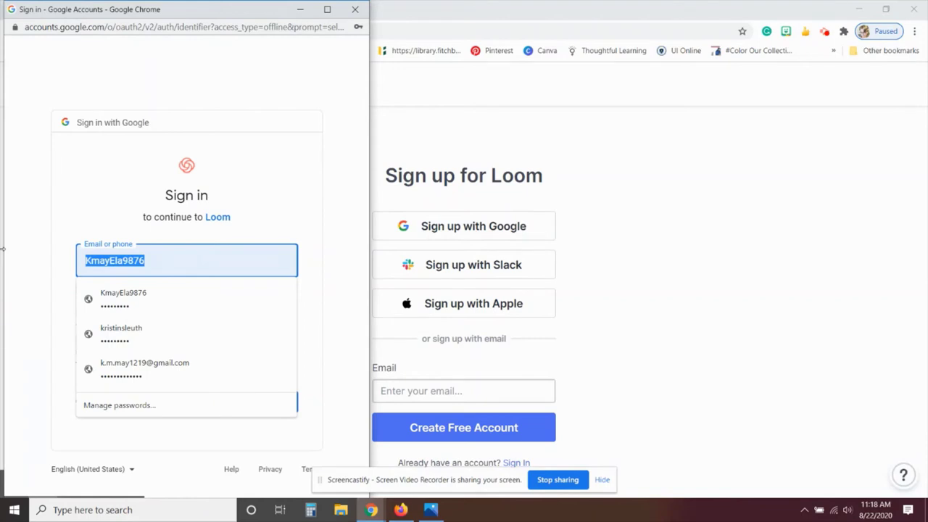
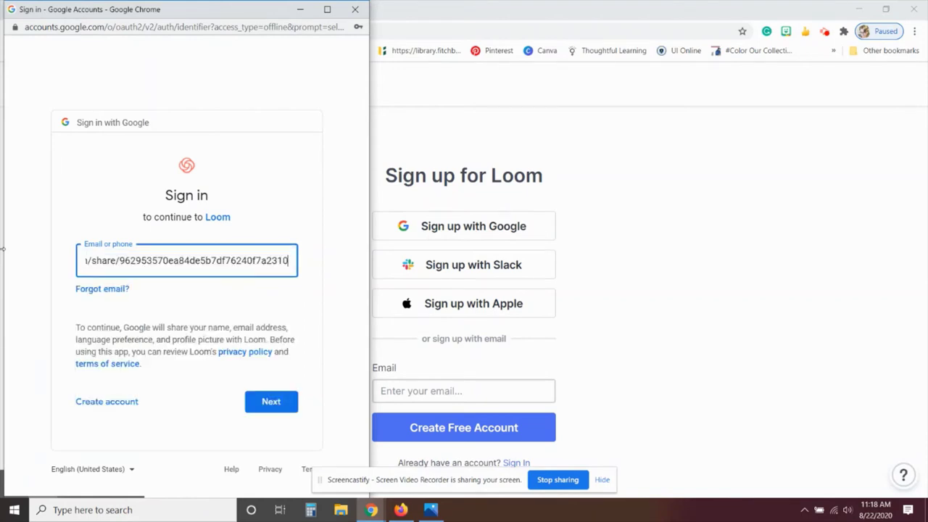
{"action": "key", "text": "ctrl+z"}
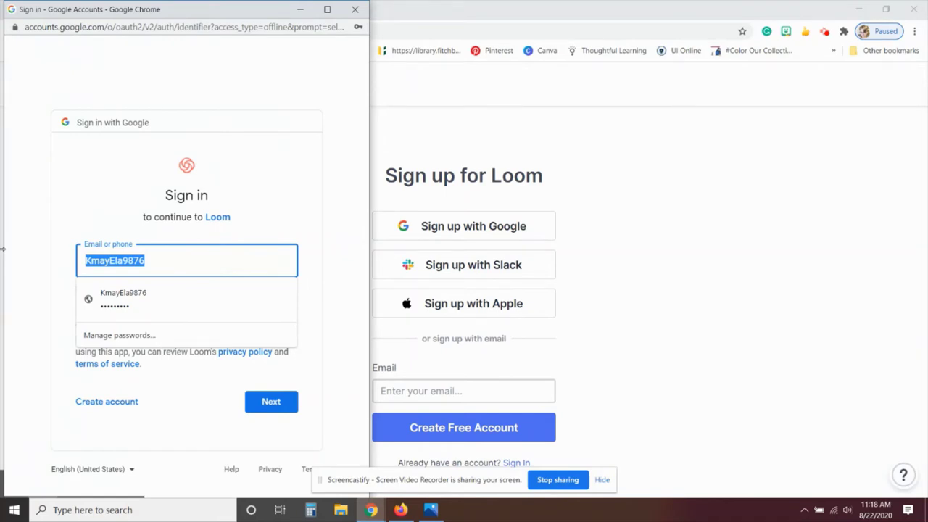
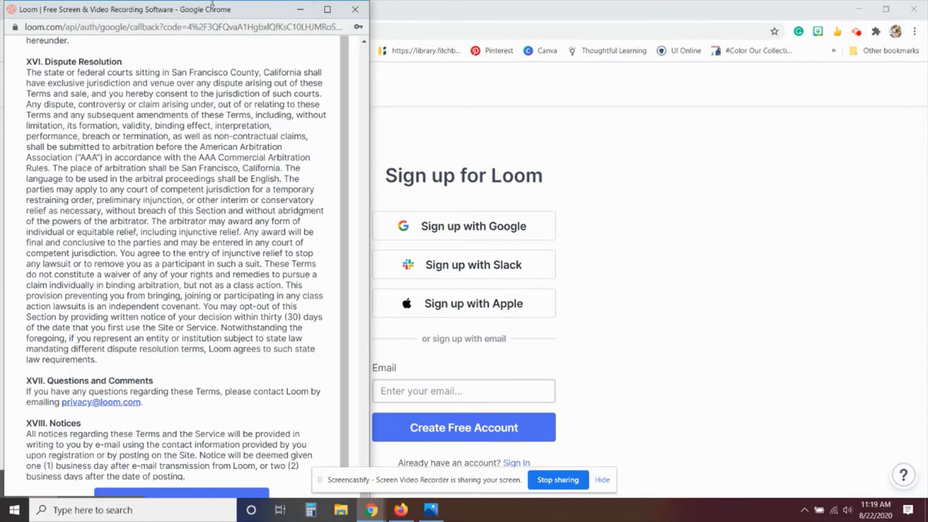
{"action": "left_click_drag", "start_coordinate": [223, 12], "coordinate": [258, 1]}
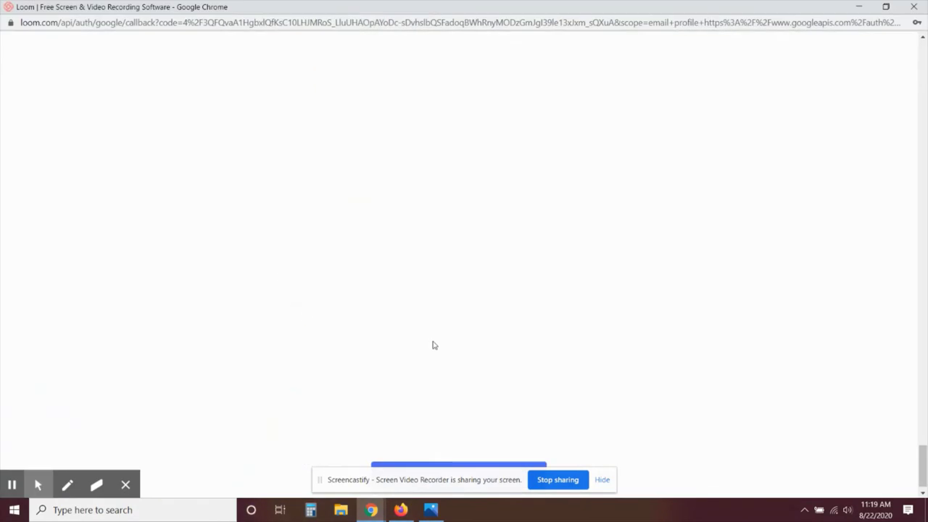
{"action": "left_click", "coordinate": [885, 7]}
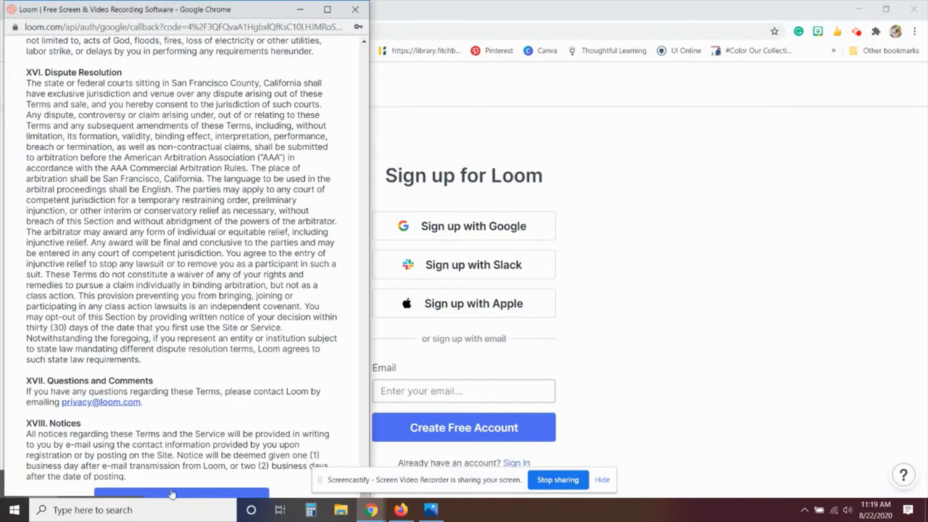
{"action": "left_click", "coordinate": [172, 494]}
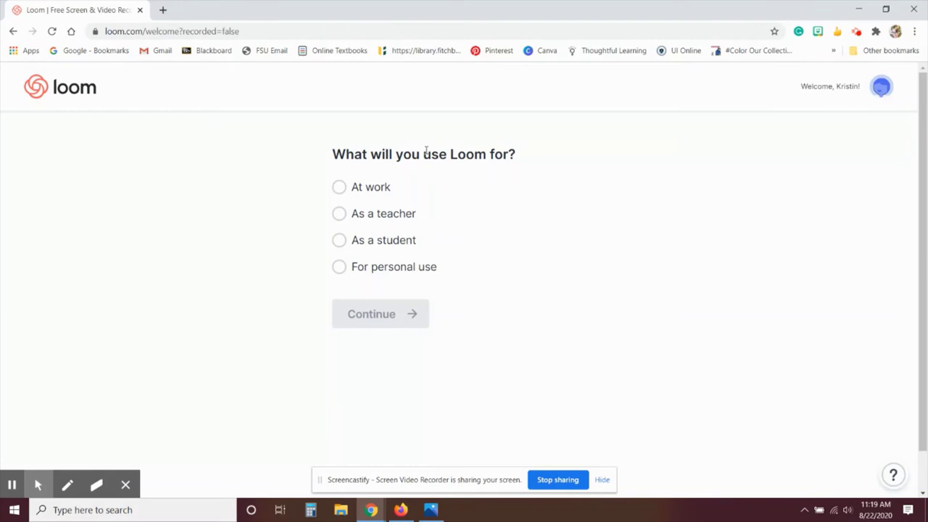
Step: Choose 'As a teacher' as the intended use and install the Loom Chrome extension
{"action": "left_click", "coordinate": [340, 216]}
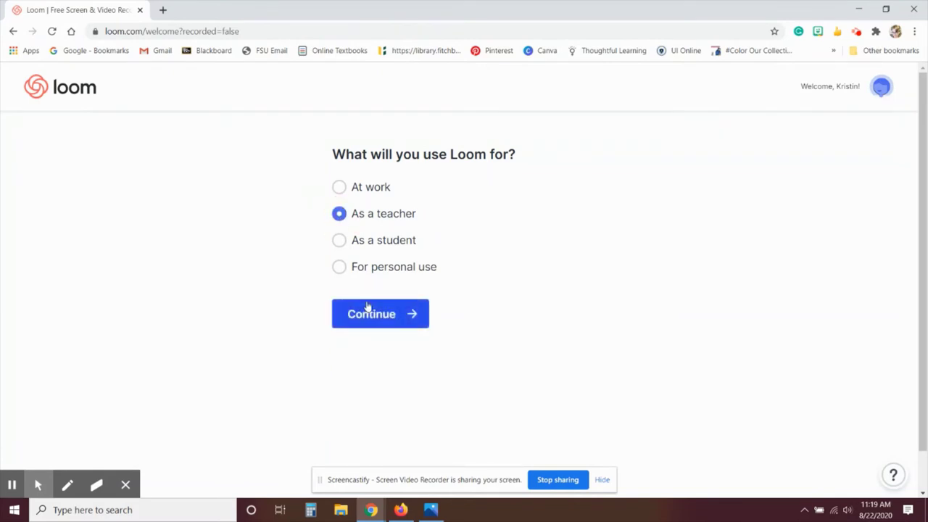
{"action": "left_click", "coordinate": [367, 307]}
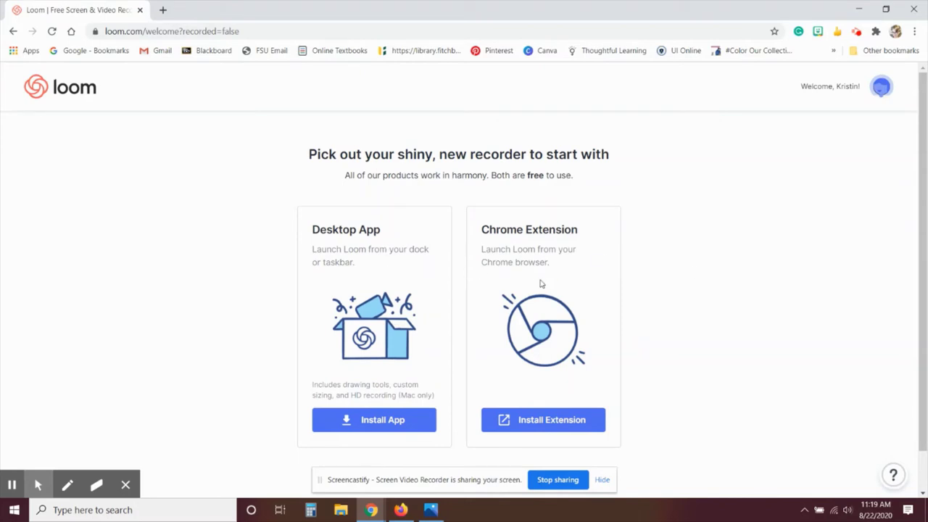
{"action": "left_click", "coordinate": [538, 417]}
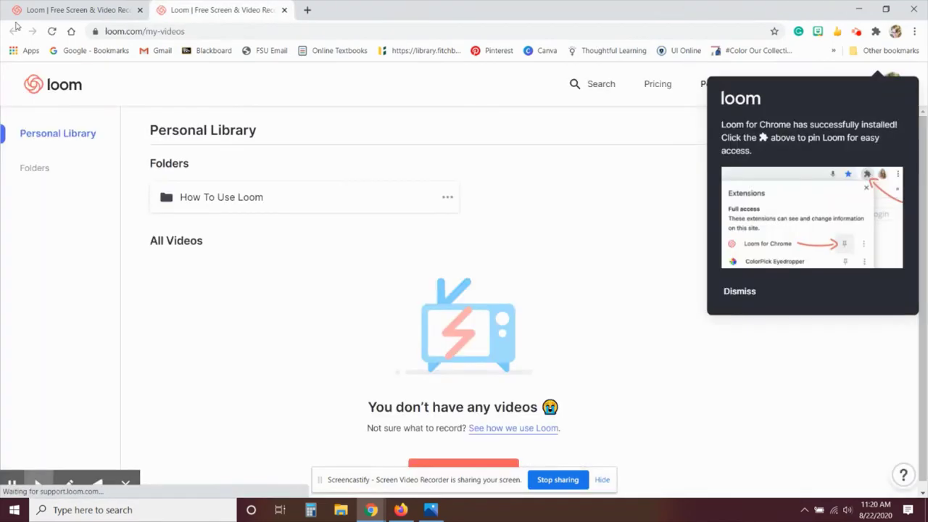
Step: Dismiss the install notice and pin the Loom extension to the toolbar
{"action": "left_click", "coordinate": [734, 296]}
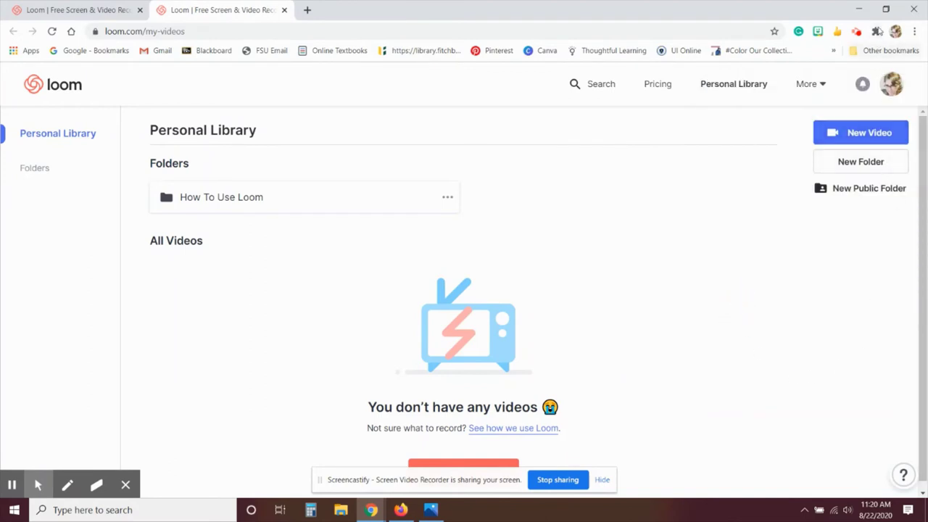
{"action": "left_click", "coordinate": [877, 31]}
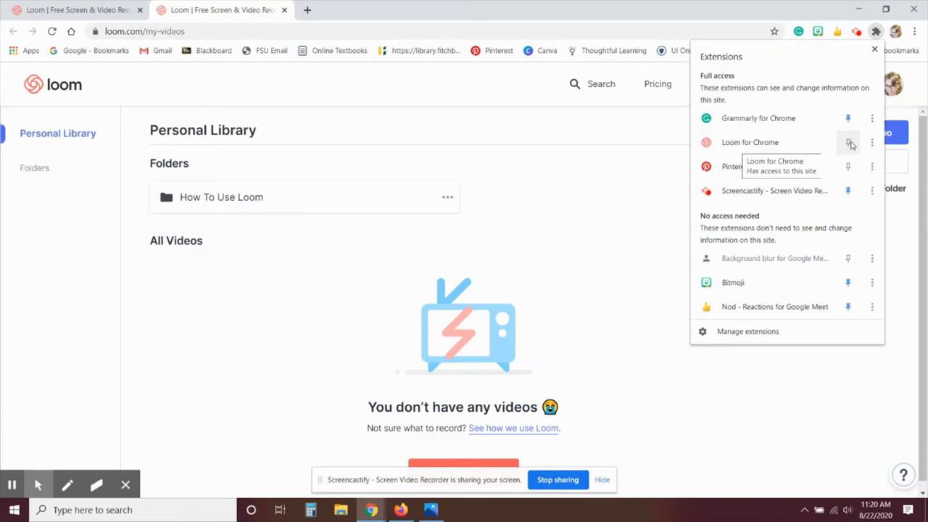
{"action": "left_click", "coordinate": [848, 142]}
{"action": "left_click", "coordinate": [673, 157]}
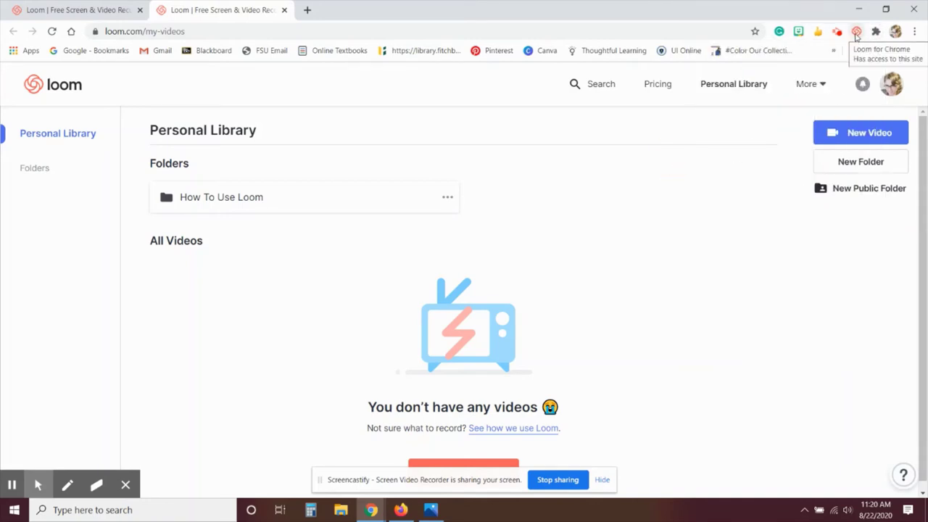
Step: Grant Loom microphone and camera access and bring up its recording options
{"action": "left_click", "coordinate": [856, 33]}
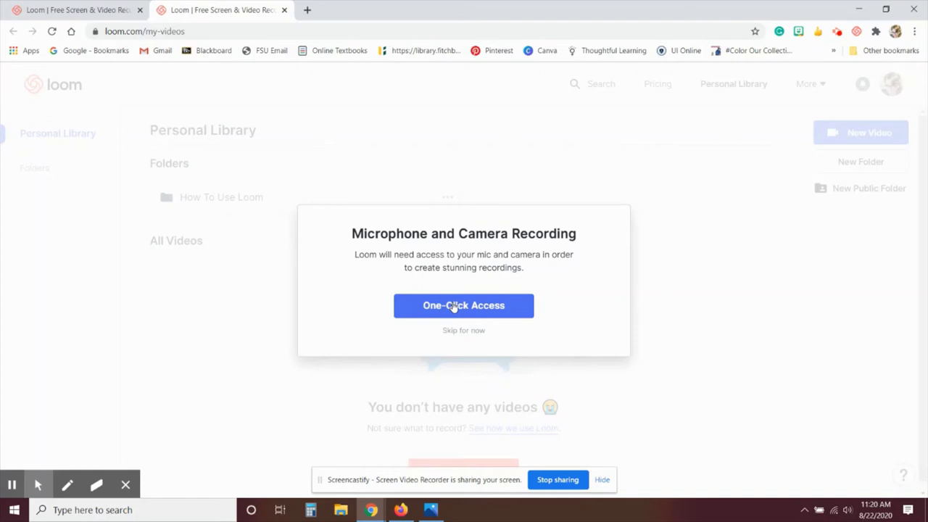
{"action": "left_click", "coordinate": [453, 307]}
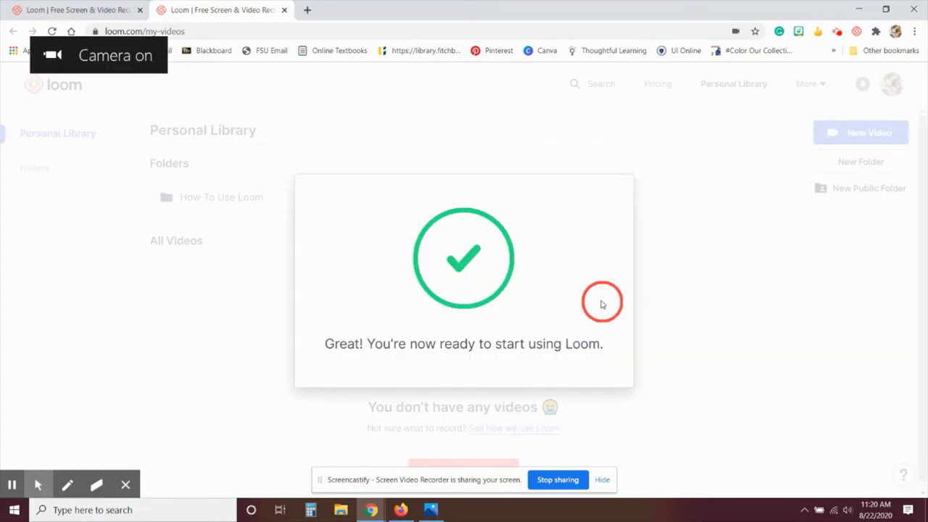
{"action": "left_click", "coordinate": [855, 32]}
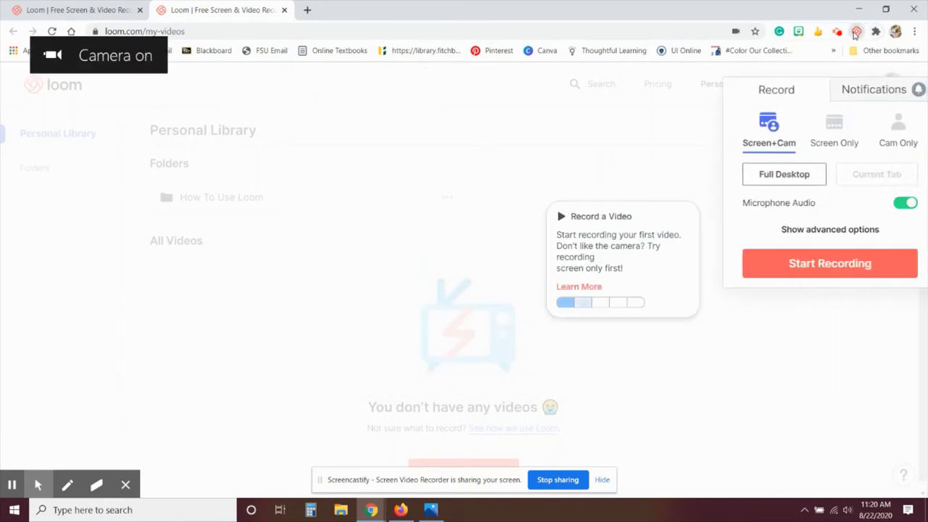
Step: Try Screen Only and Cam Only, then set Loom to Screen+Cam capturing the Current Tab
{"action": "left_click", "coordinate": [855, 32]}
{"action": "left_click", "coordinate": [855, 32]}
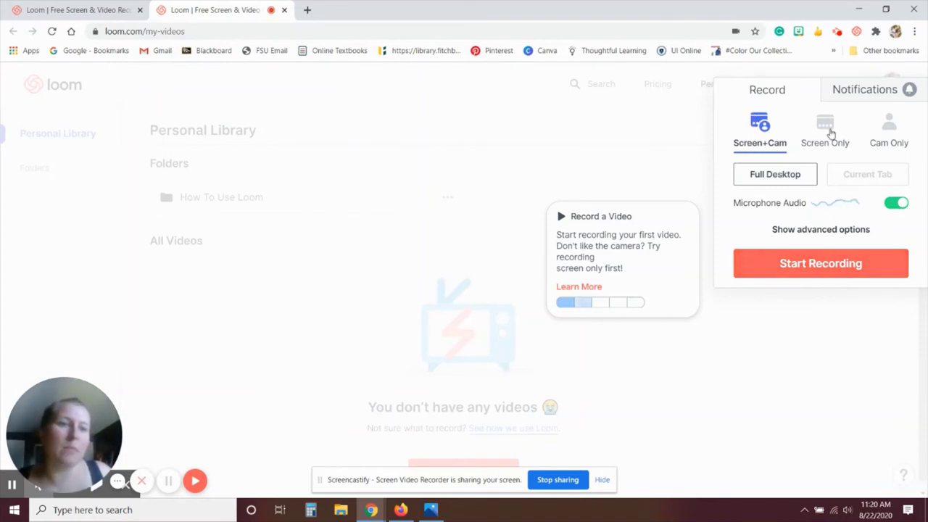
{"action": "left_click", "coordinate": [832, 133]}
{"action": "left_click", "coordinate": [892, 134]}
{"action": "left_click", "coordinate": [759, 126]}
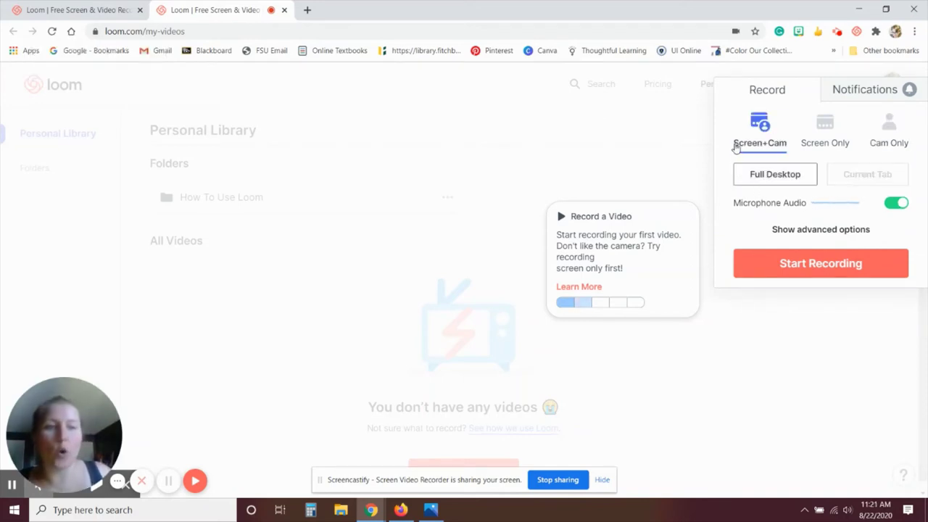
{"action": "left_click", "coordinate": [869, 181]}
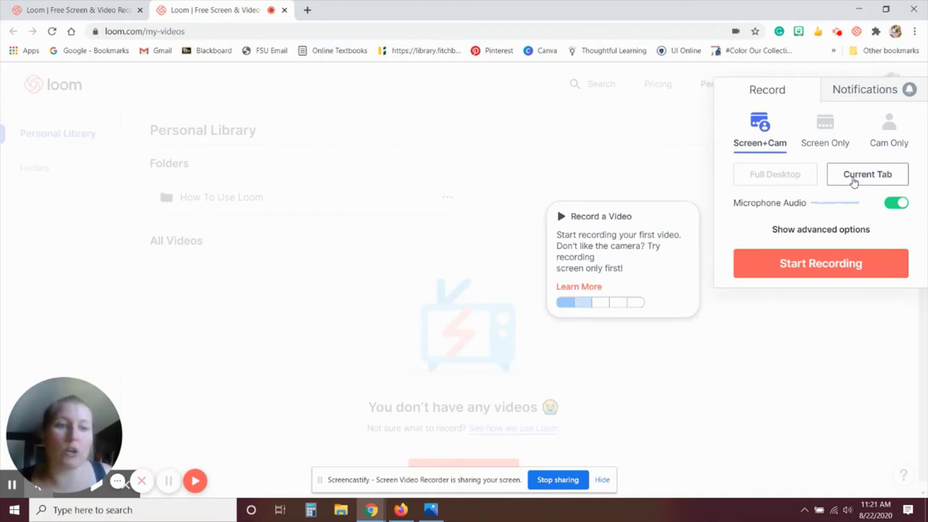
Step: Start the recording and move the camera bubble to the page's upper right
{"action": "left_click", "coordinate": [837, 270]}
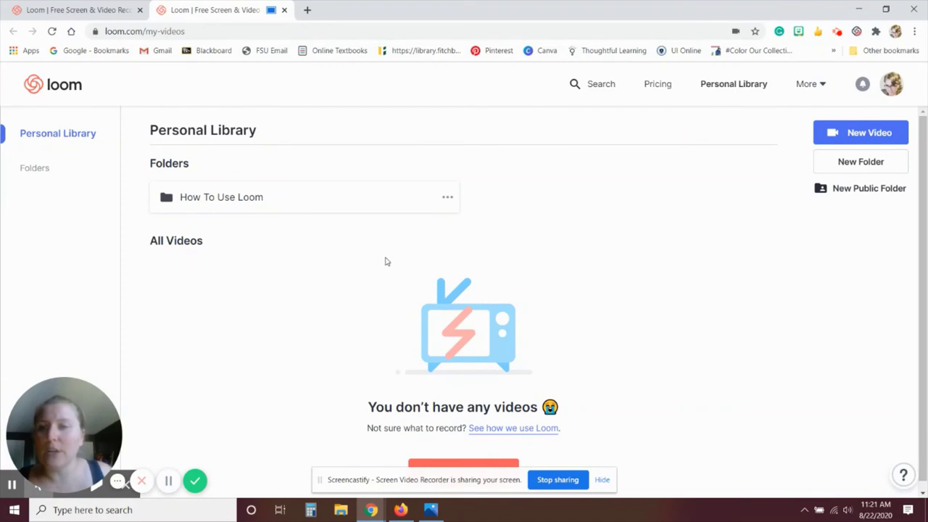
{"action": "mouse_move", "coordinate": [75, 438]}
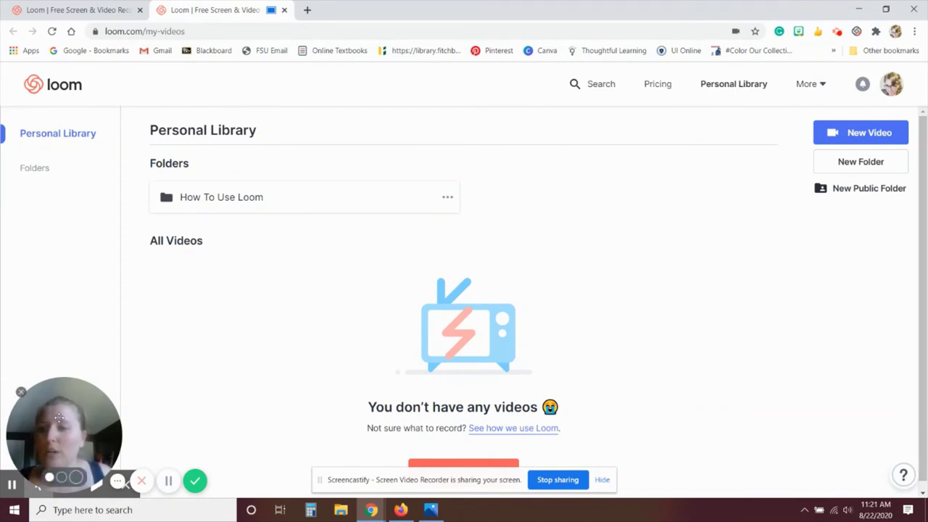
{"action": "left_click_drag", "start_coordinate": [64, 424], "coordinate": [725, 235]}
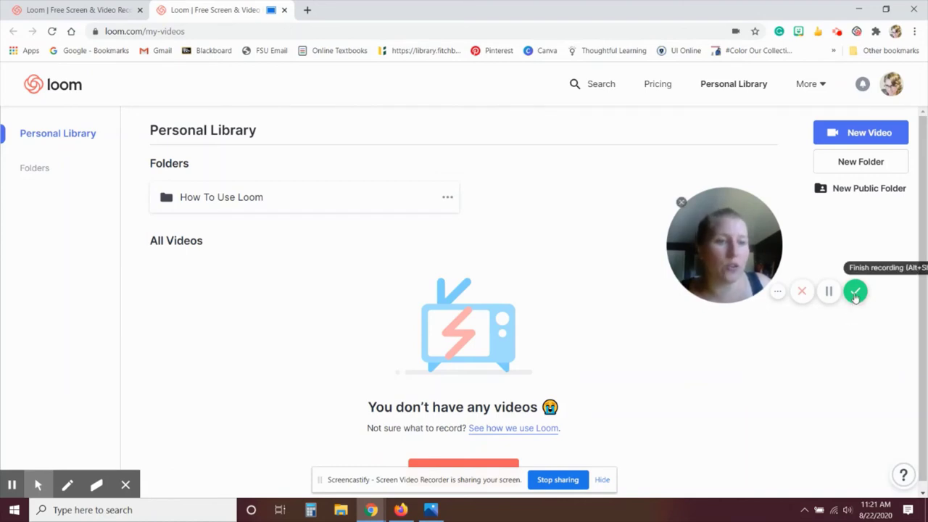
Step: Pause and resume the recording, then finish it to open its share page
{"action": "left_click", "coordinate": [828, 291]}
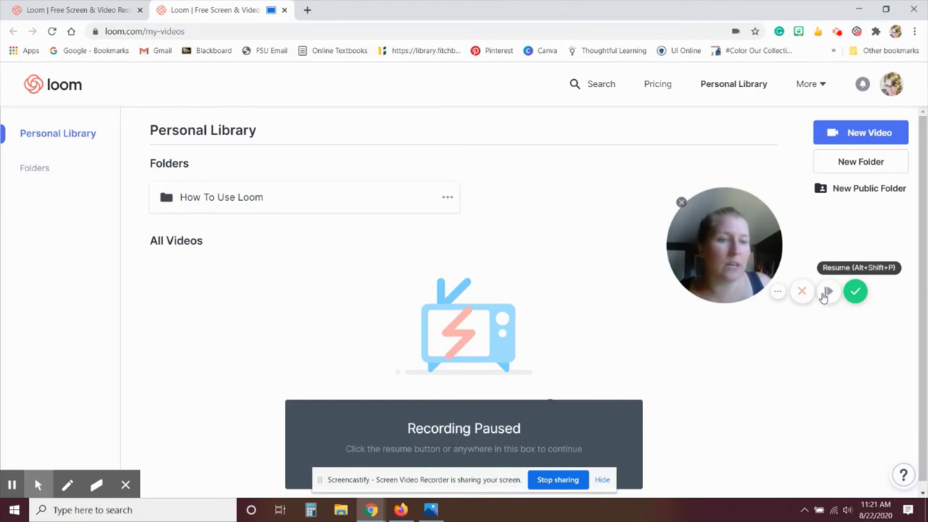
{"action": "left_click", "coordinate": [828, 294]}
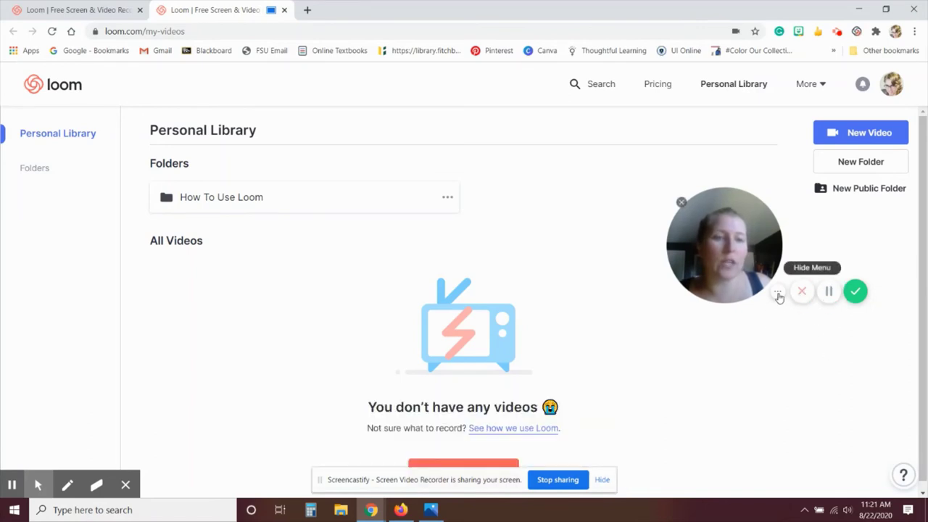
{"action": "left_click", "coordinate": [778, 292]}
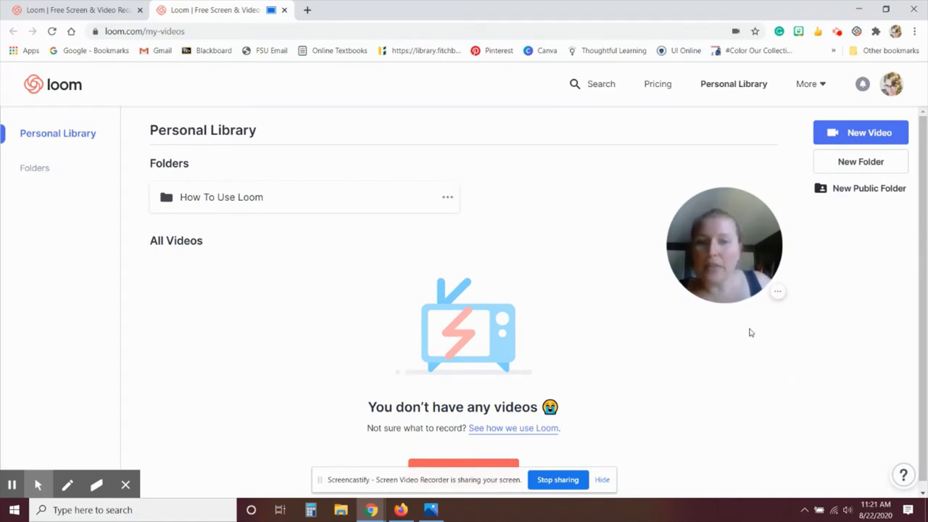
{"action": "left_click", "coordinate": [775, 293]}
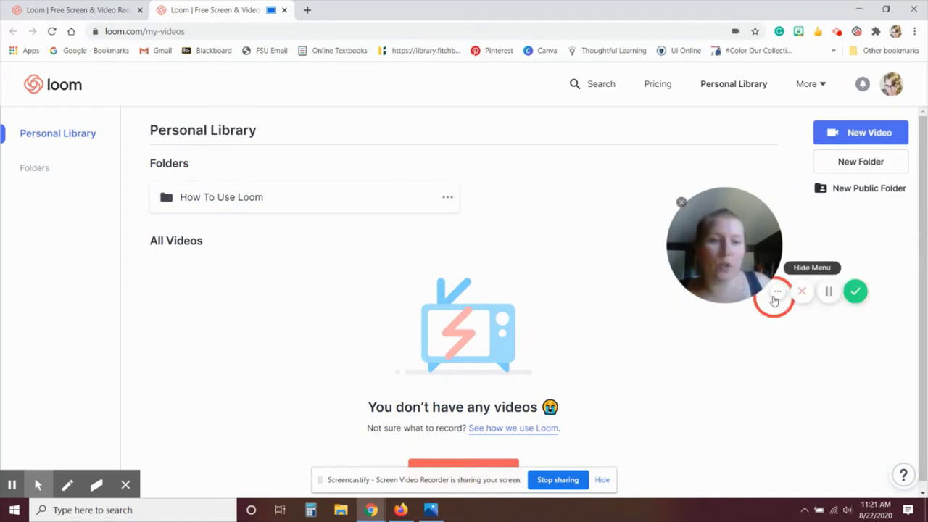
{"action": "left_click", "coordinate": [853, 293]}
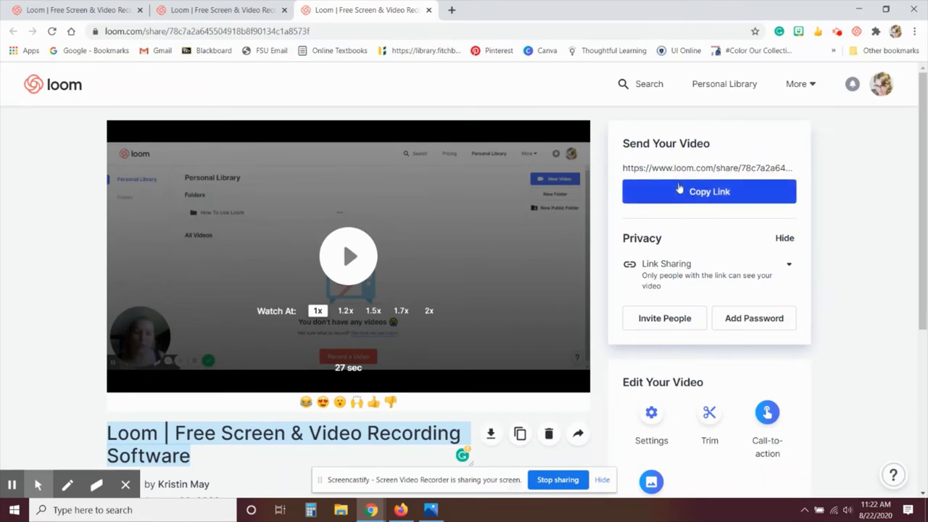
{"action": "left_click", "coordinate": [678, 275]}
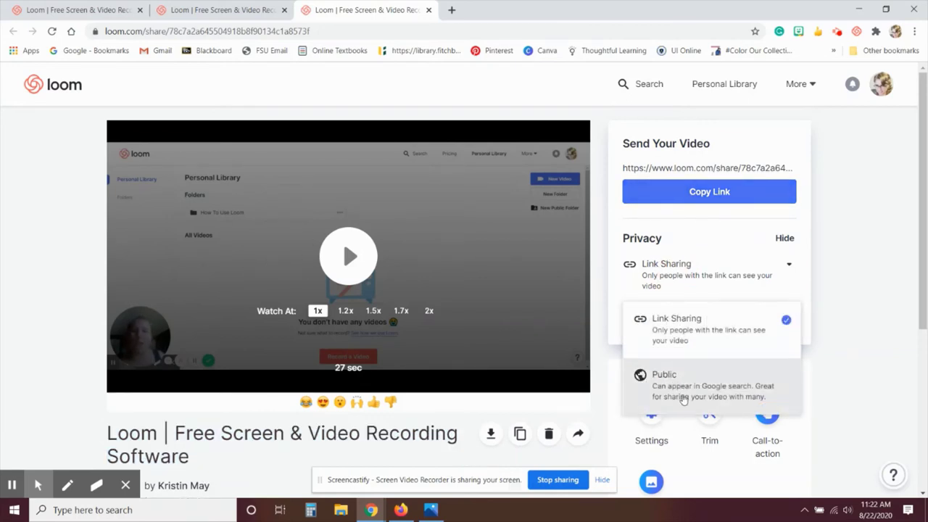
{"action": "left_click", "coordinate": [791, 268]}
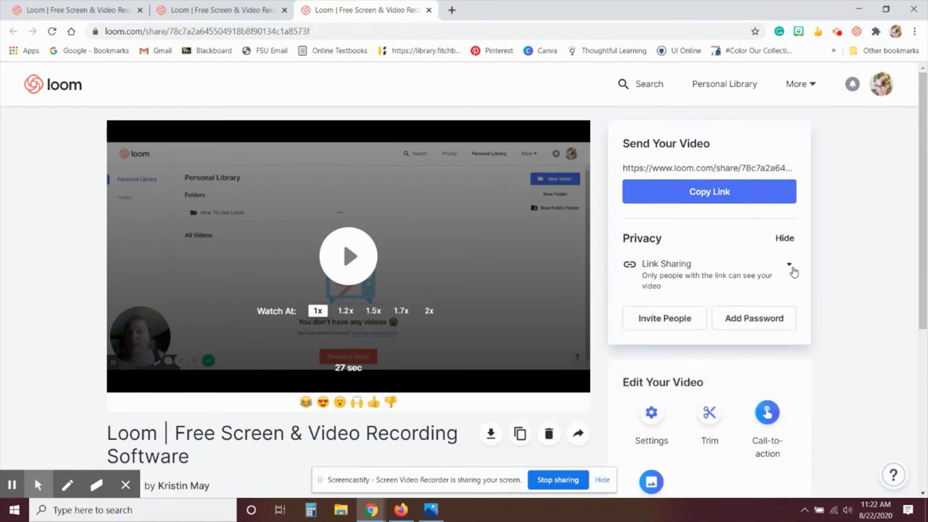
{"action": "left_click", "coordinate": [675, 316]}
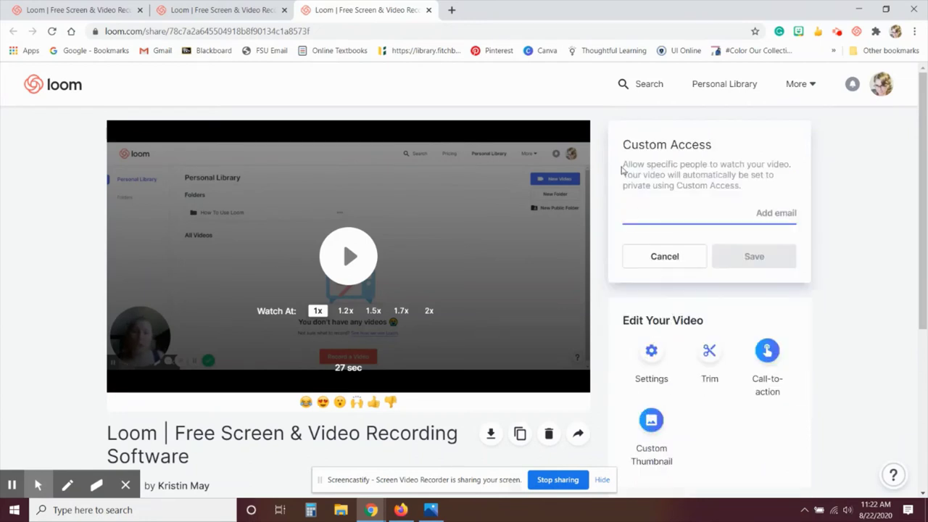
{"action": "left_click", "coordinate": [665, 256]}
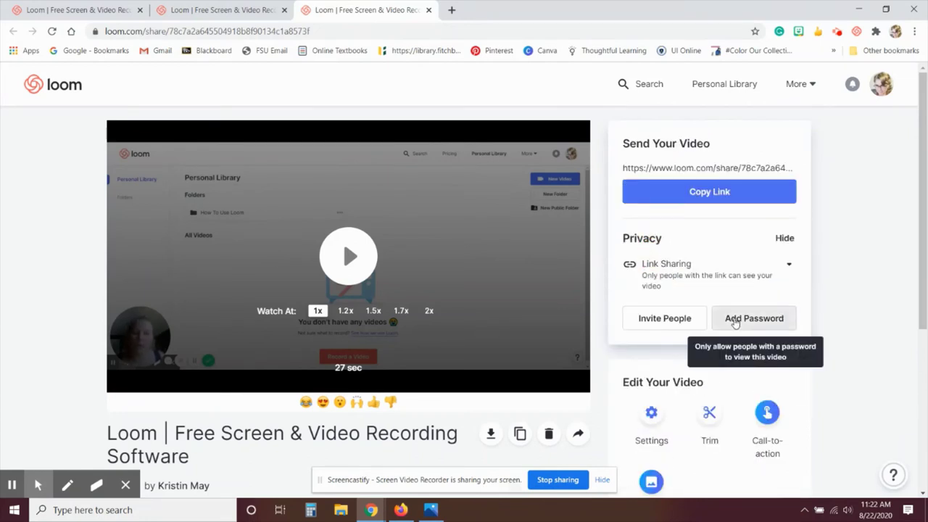
{"action": "left_click", "coordinate": [756, 317]}
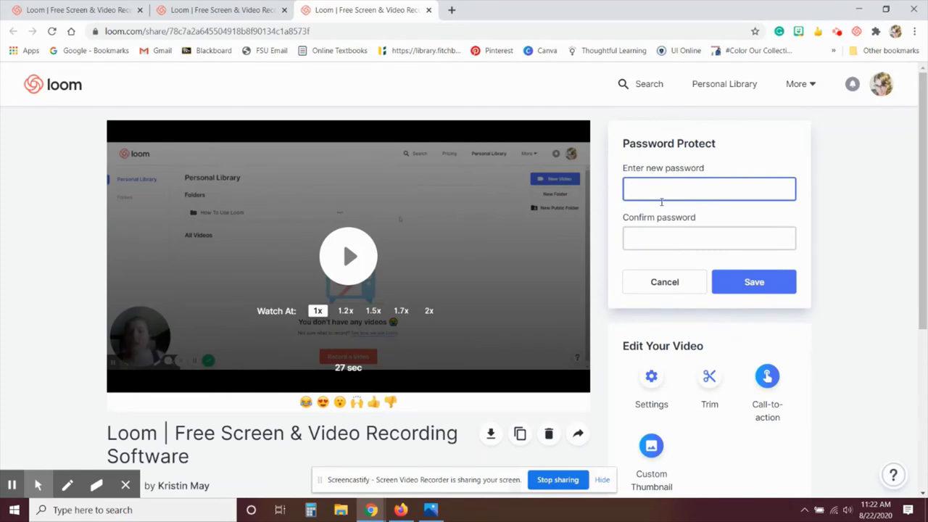
{"action": "left_click", "coordinate": [667, 282]}
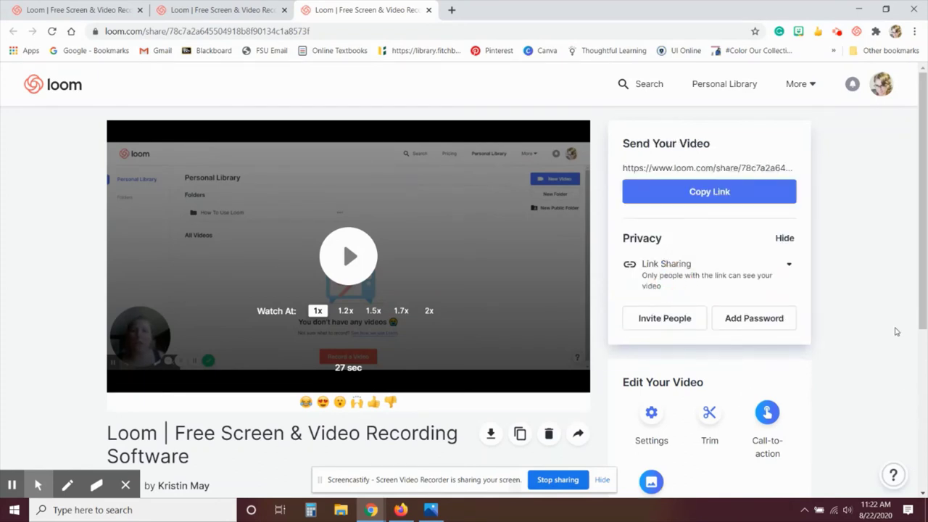
Step: In the video's Settings, switch off Comments and Emoji Reactions
{"action": "scroll", "coordinate": [885, 285], "scroll_direction": "down", "scroll_amount": 2}
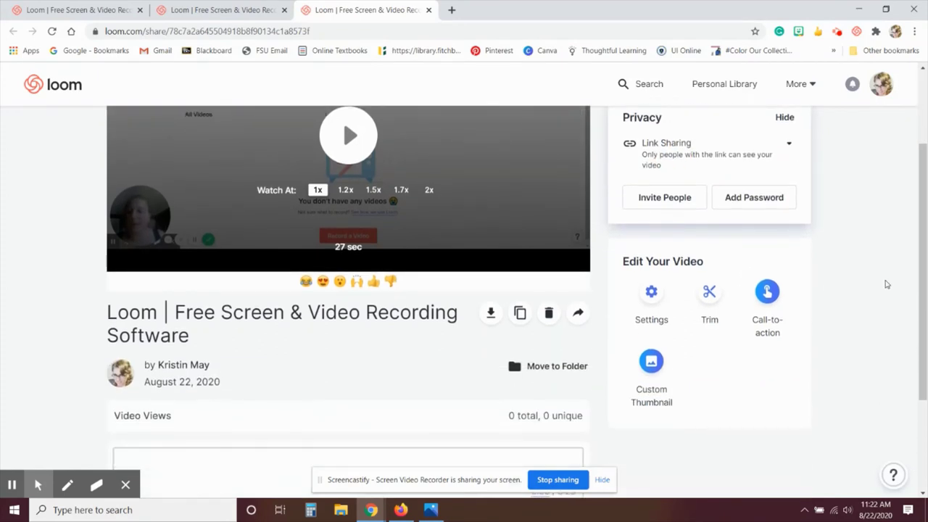
{"action": "left_click", "coordinate": [650, 293]}
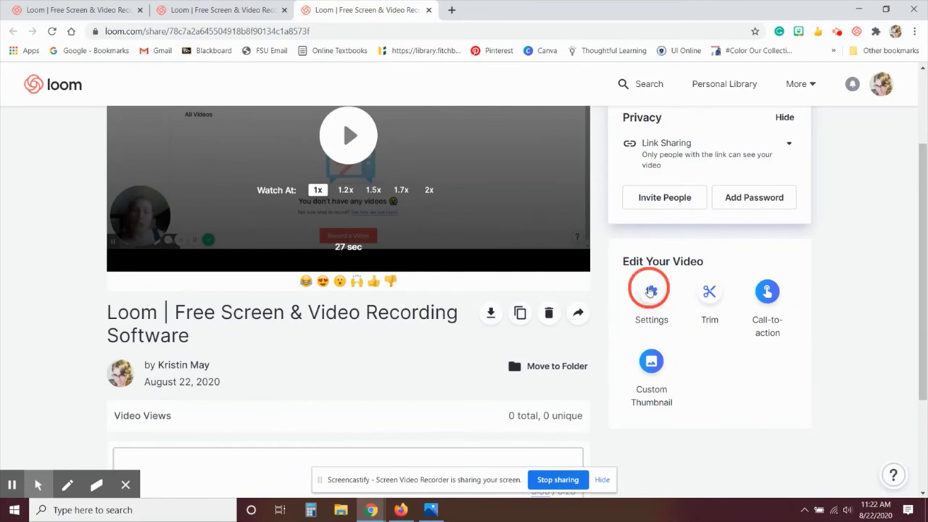
{"action": "scroll", "coordinate": [917, 290], "scroll_direction": "up", "scroll_amount": 2}
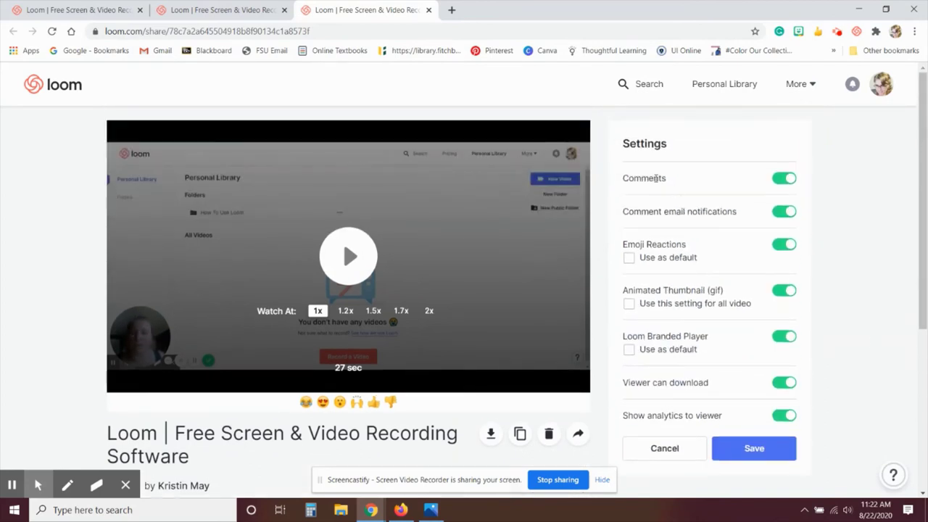
{"action": "left_click", "coordinate": [785, 179]}
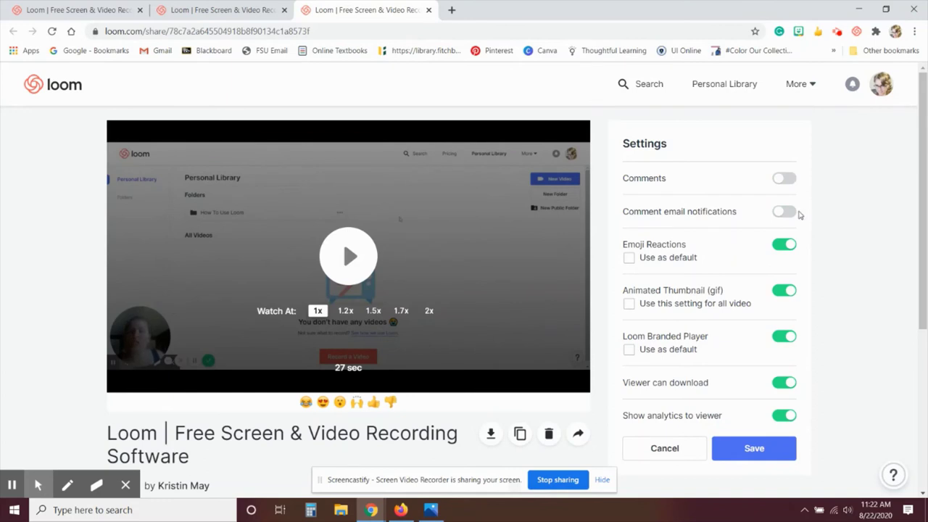
{"action": "scroll", "coordinate": [671, 271], "scroll_direction": "down", "scroll_amount": 1}
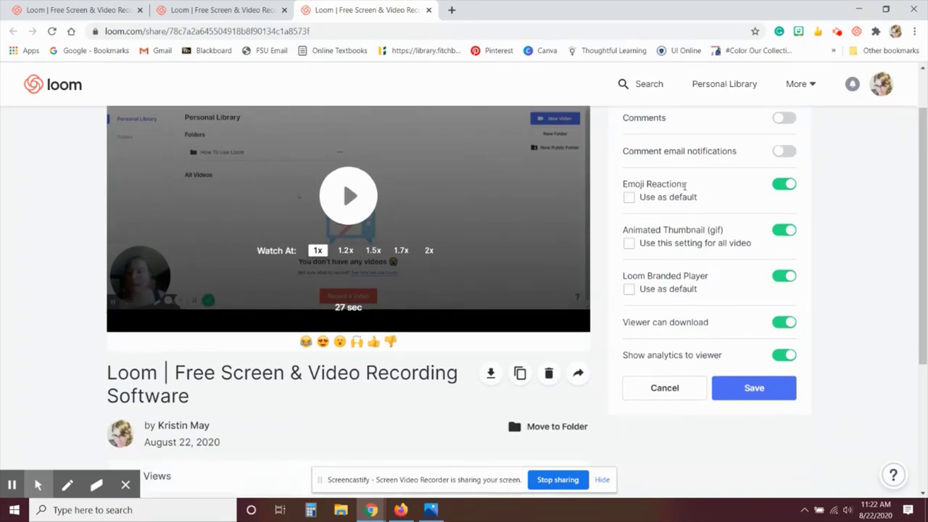
{"action": "left_click", "coordinate": [780, 187]}
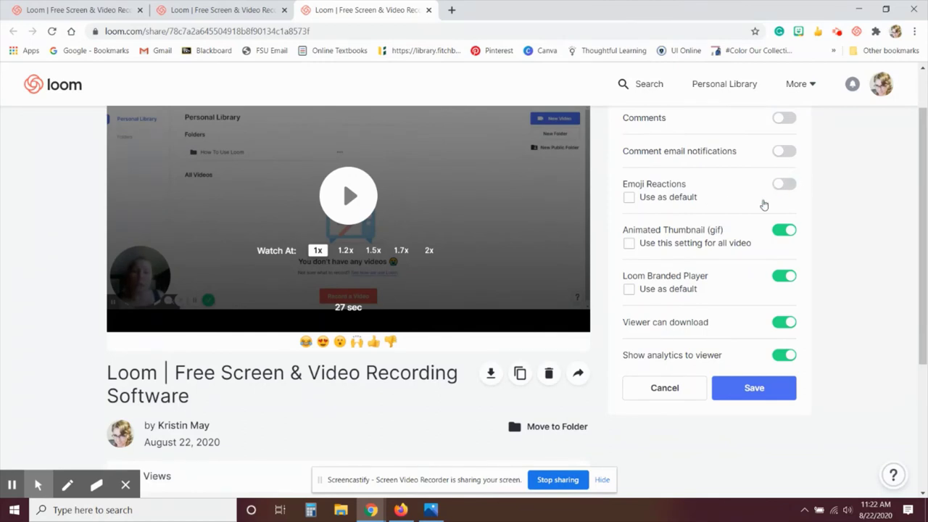
Step: Switch off Loom Branded Player and Show analytics to viewer, then save
{"action": "scroll", "coordinate": [694, 189], "scroll_direction": "down", "scroll_amount": 1}
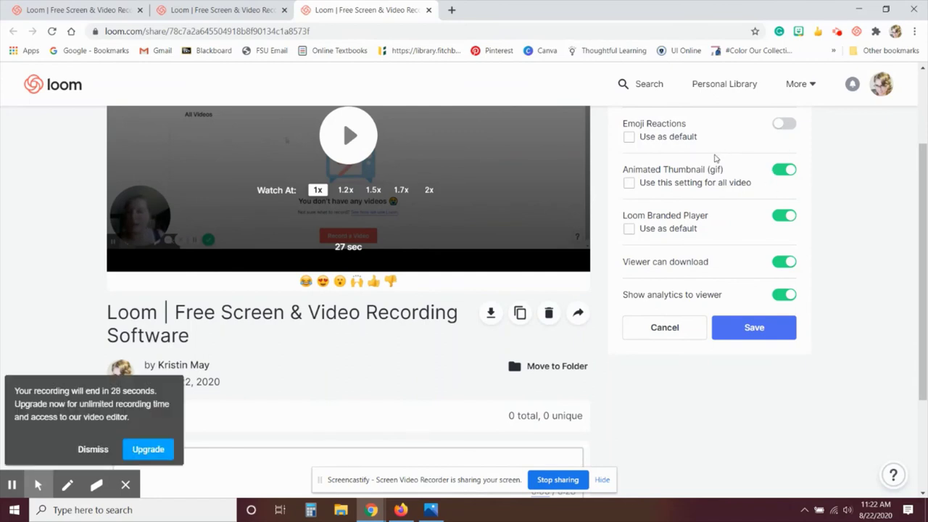
{"action": "left_click", "coordinate": [776, 219]}
{"action": "scroll", "coordinate": [723, 232], "scroll_direction": "down", "scroll_amount": 1}
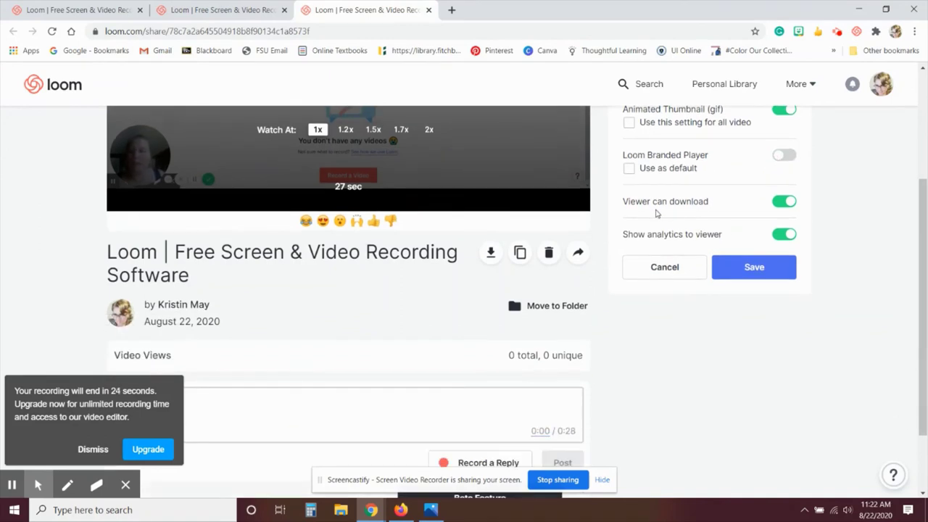
{"action": "left_click", "coordinate": [779, 234]}
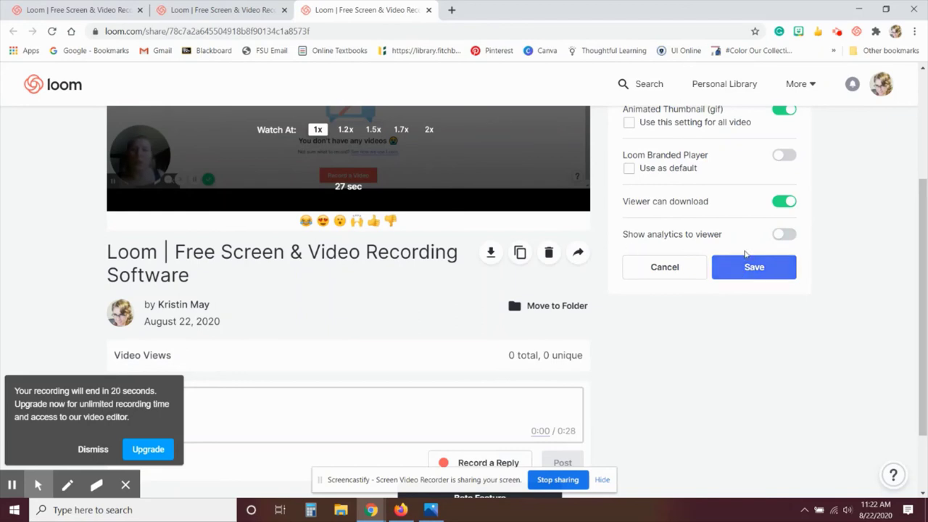
{"action": "left_click", "coordinate": [741, 269]}
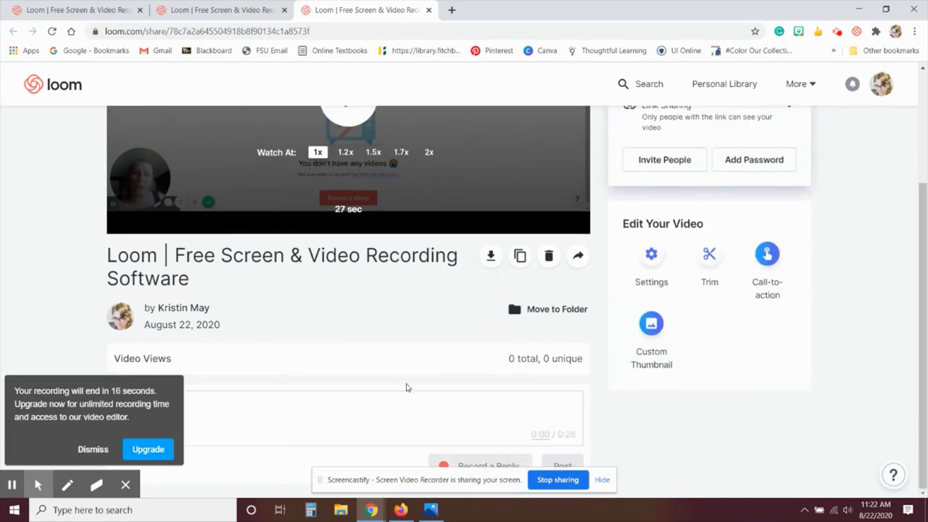
Step: Trim out the section from 0:26 to 0:27.7 and publish the changes
{"action": "left_click", "coordinate": [709, 255]}
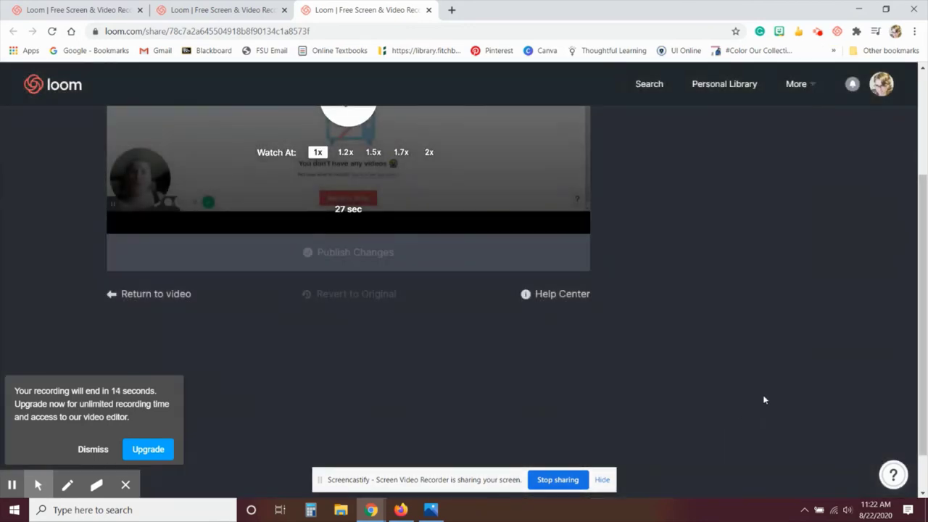
{"action": "scroll", "coordinate": [764, 398], "scroll_direction": "up", "scroll_amount": 1}
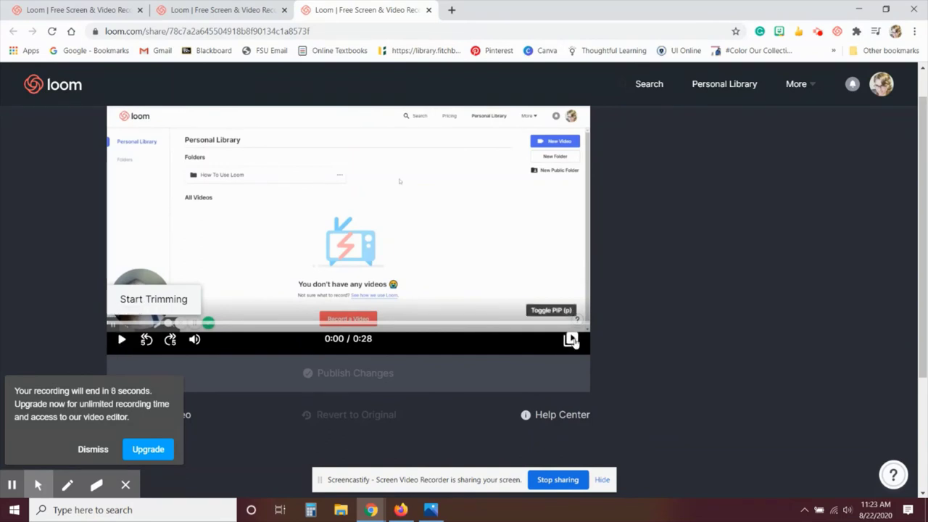
{"action": "left_click", "coordinate": [542, 321]}
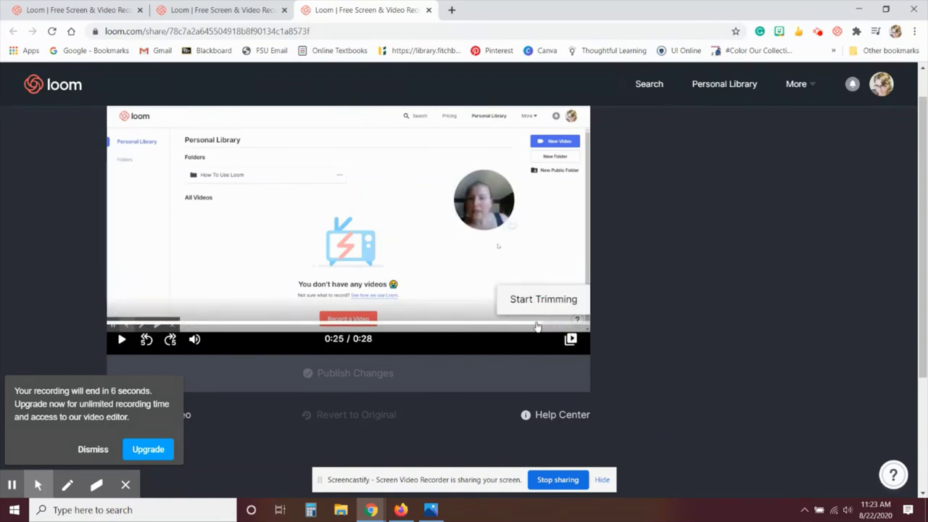
{"action": "left_click", "coordinate": [551, 299]}
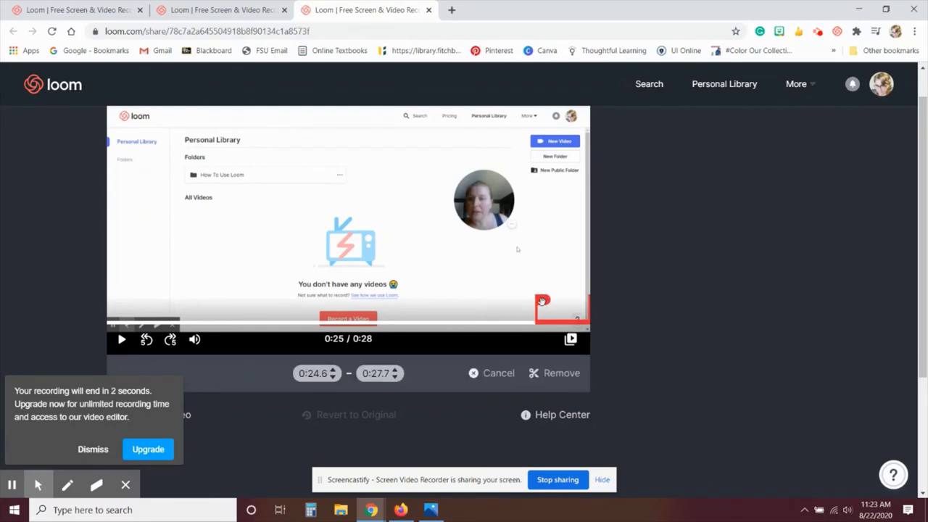
{"action": "mouse_move", "coordinate": [542, 300]}
{"action": "left_mouse_down"}
{"action": "mouse_move", "coordinate": [577, 294]}
{"action": "mouse_move", "coordinate": [559, 307]}
{"action": "left_mouse_up"}
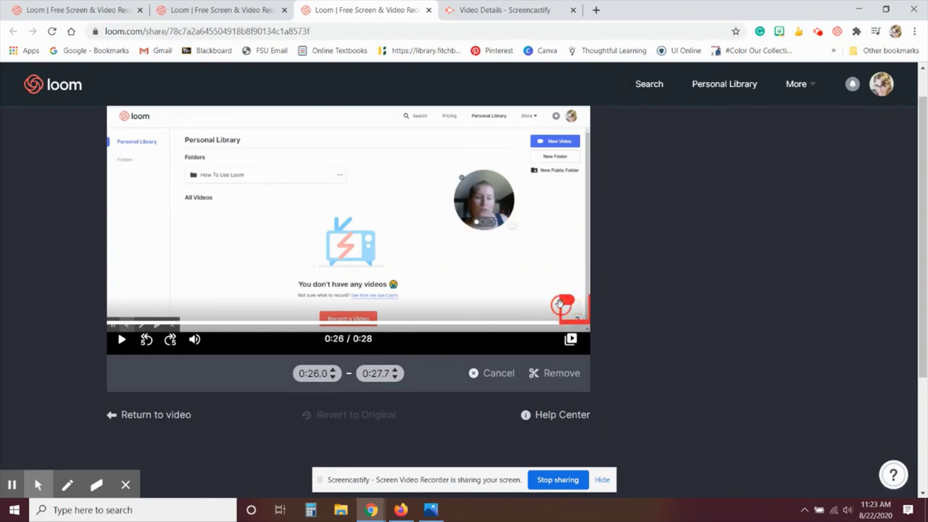
{"action": "left_click", "coordinate": [546, 375]}
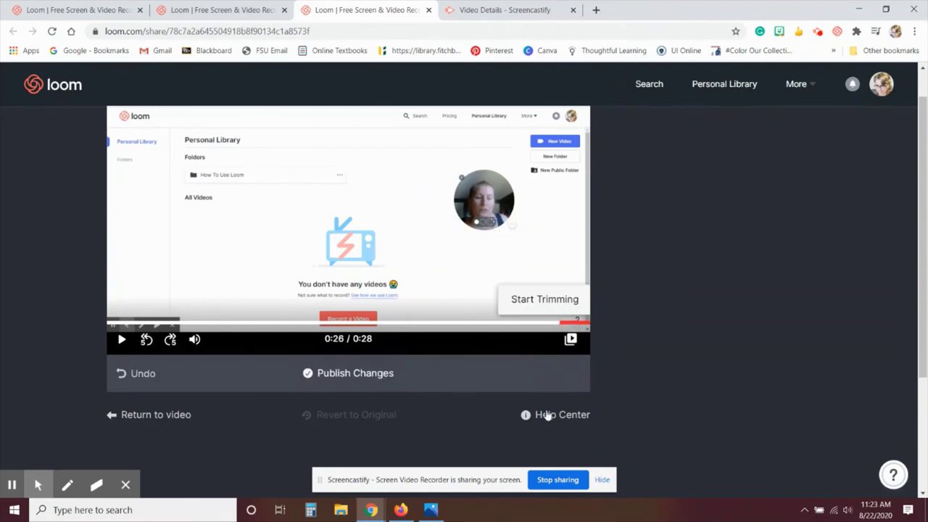
{"action": "left_click", "coordinate": [325, 375]}
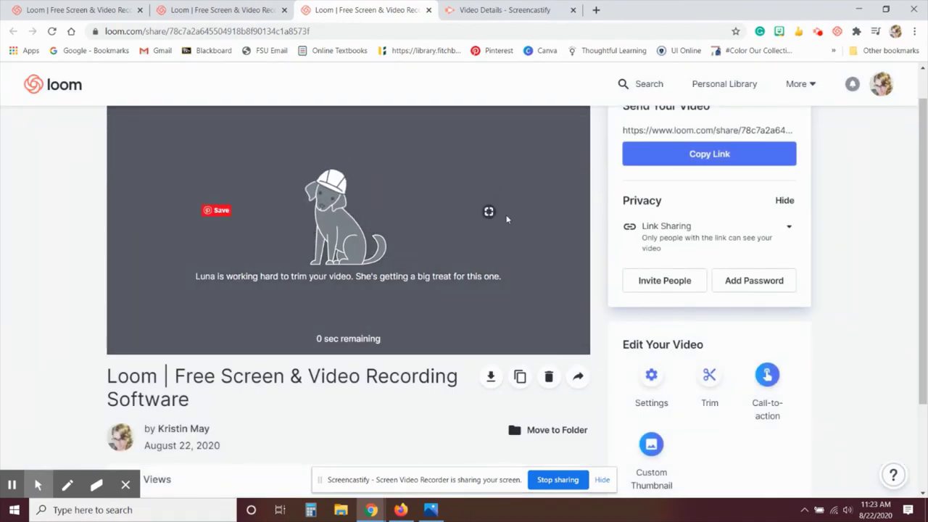
Step: Scroll the trimmed video's share page to the top and go to the Personal Library
{"action": "left_click_drag", "start_coordinate": [920, 280], "coordinate": [921, 366]}
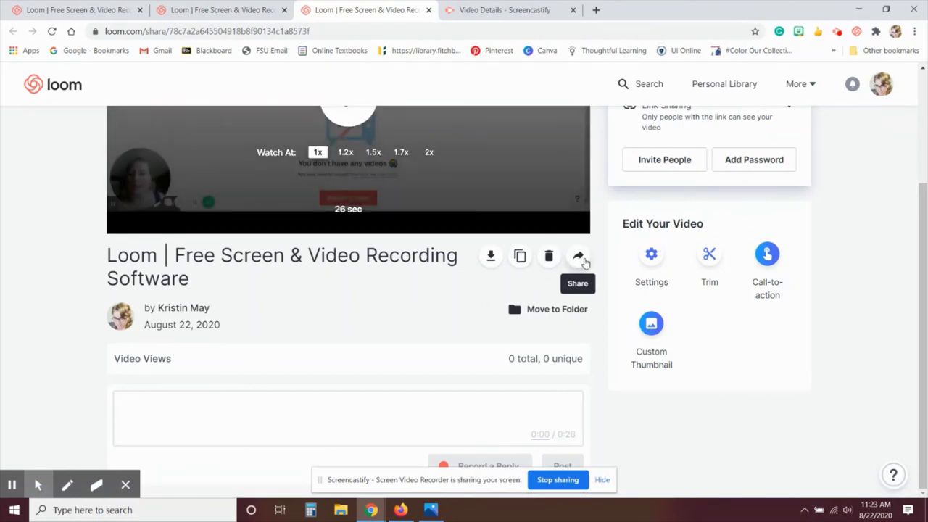
{"action": "scroll", "coordinate": [730, 361], "scroll_direction": "up", "scroll_amount": 3}
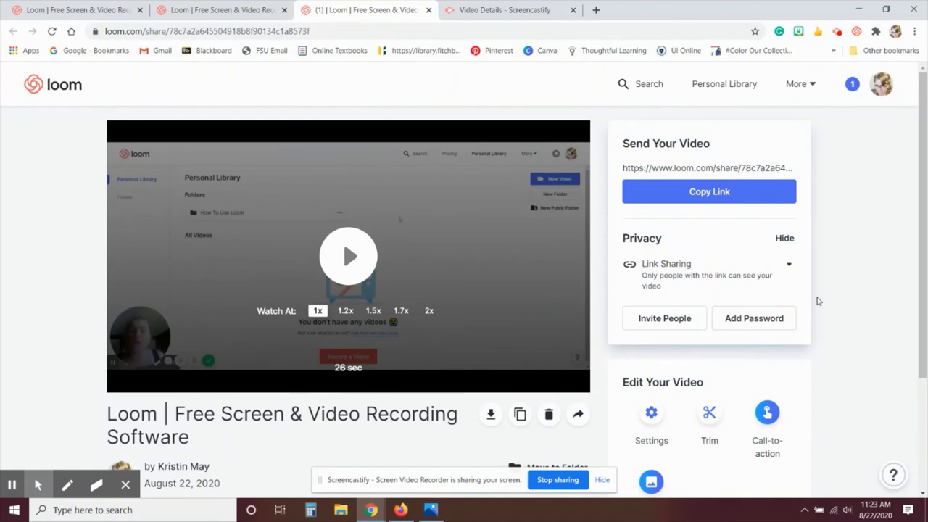
{"action": "left_click", "coordinate": [698, 90]}
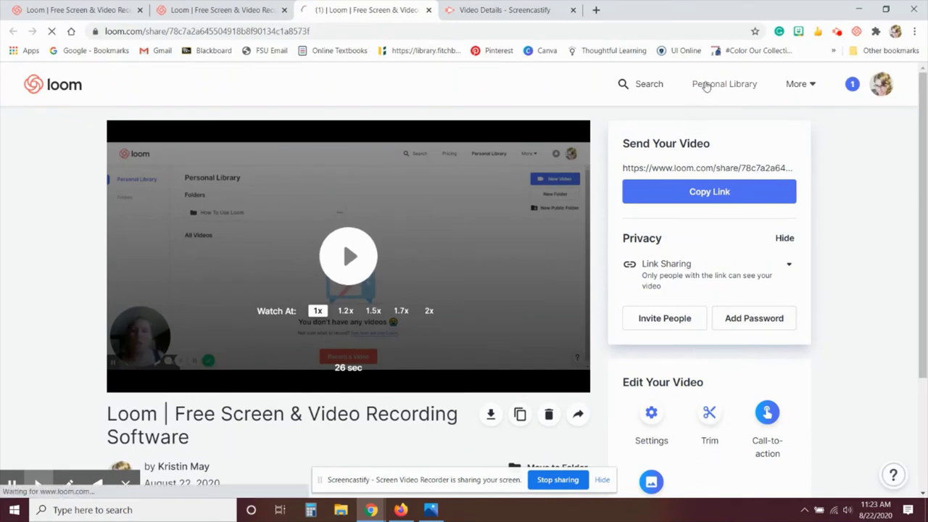